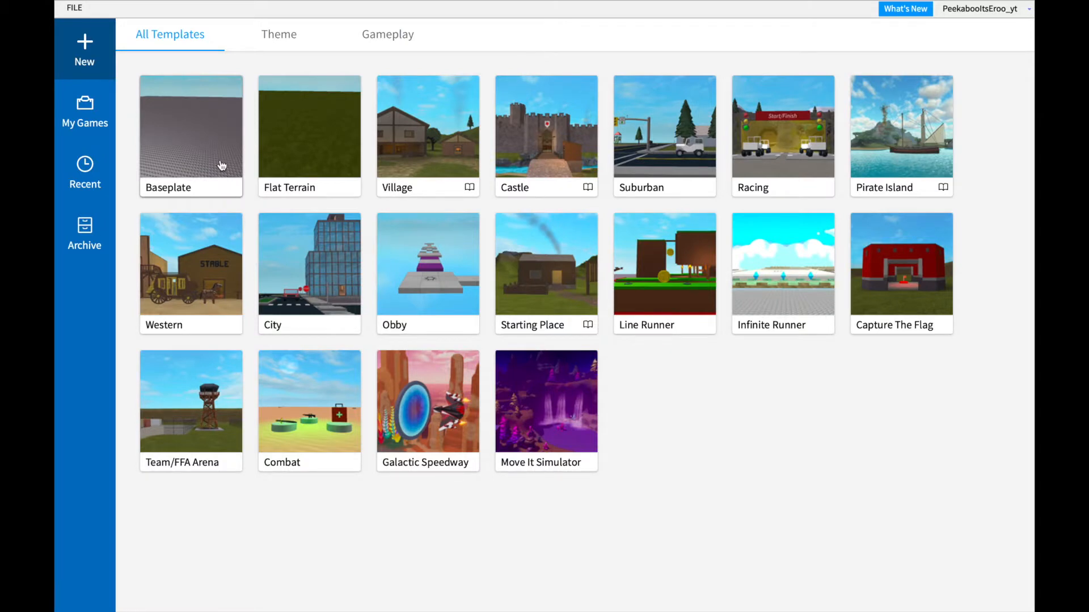
- Create a new place from the Baseplate template and show the Explorer and Toolbox
click(220, 160)
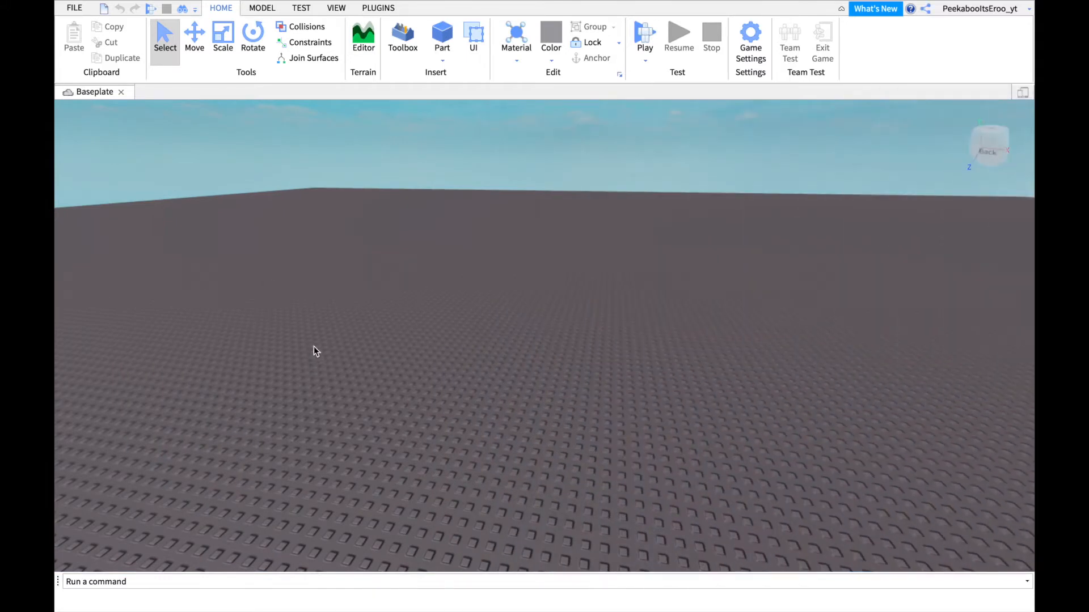
click(336, 8)
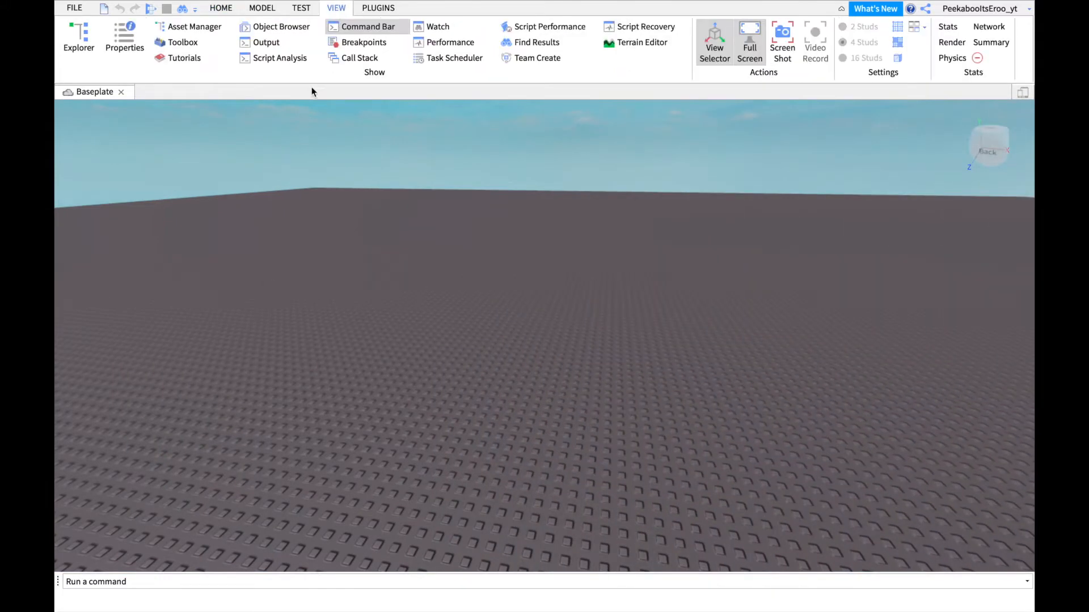
click(92, 46)
click(179, 44)
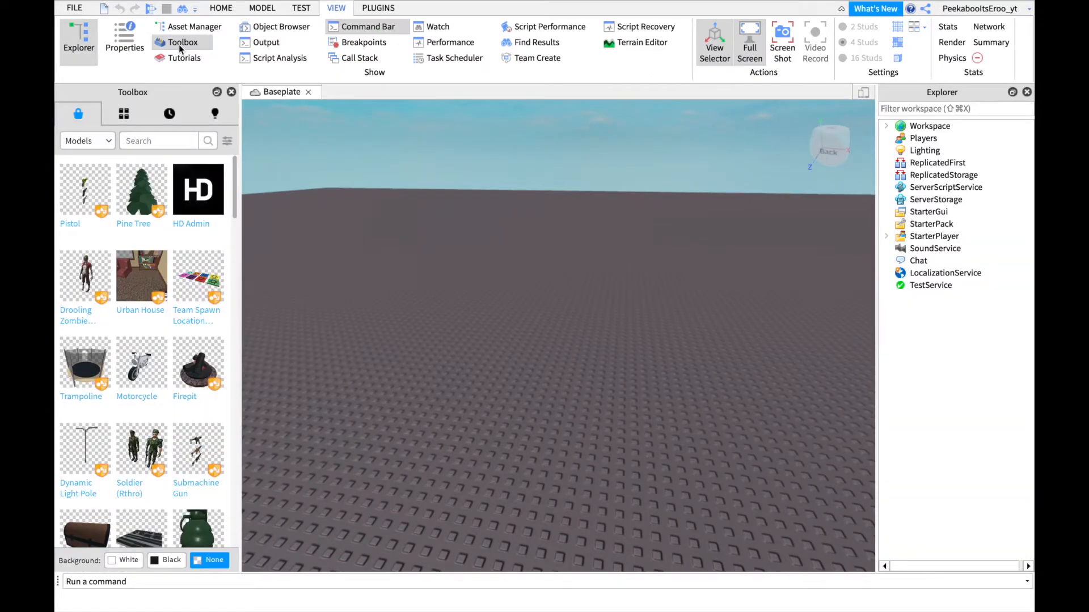
- Search the Toolbox's Plugins category for "load character"
click(368, 9)
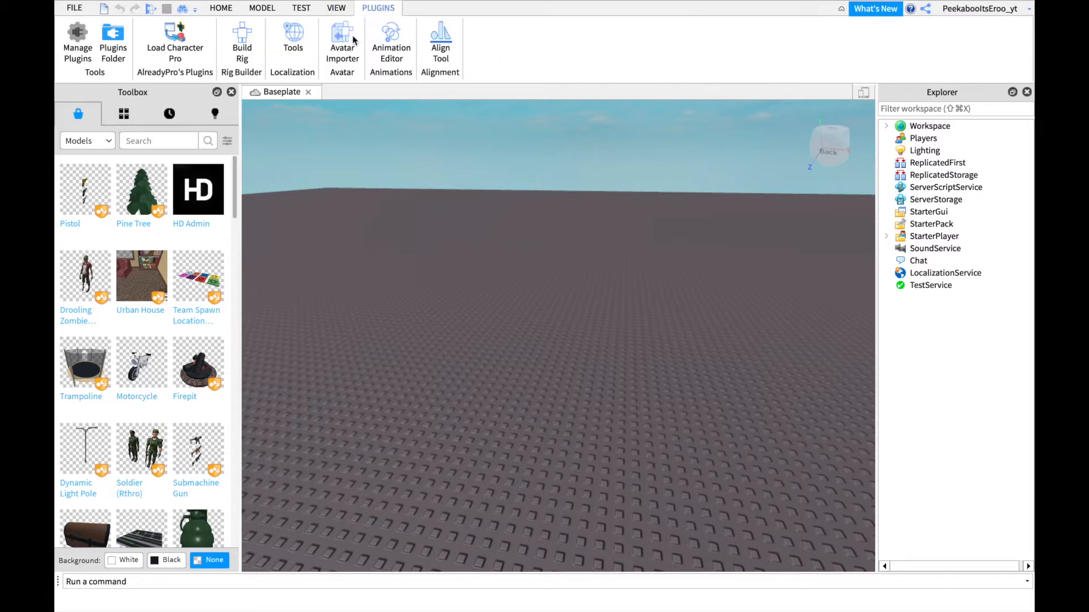
click(102, 141)
click(98, 239)
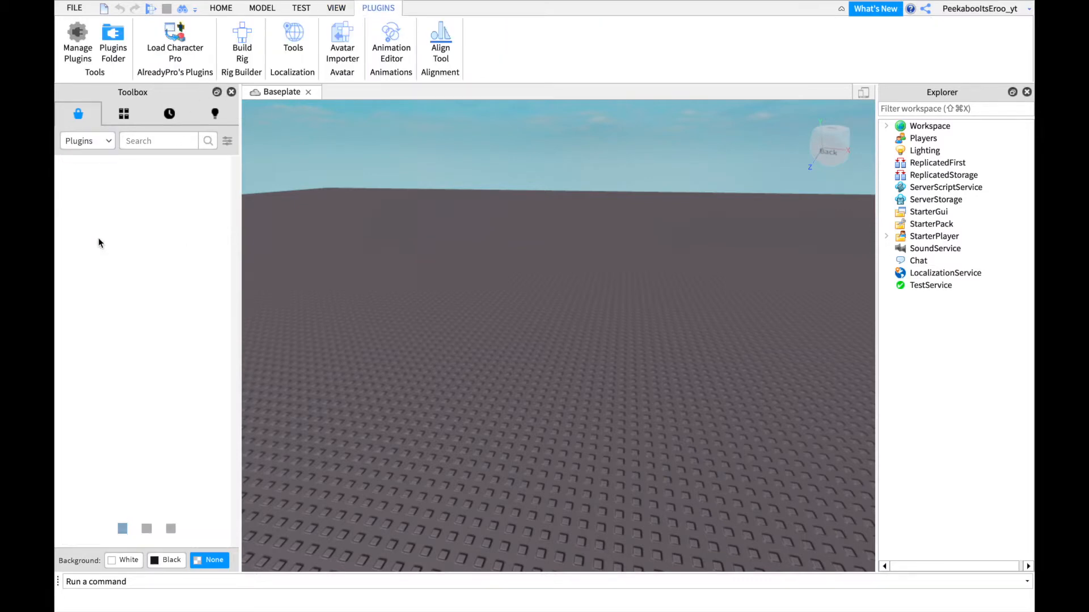
click(161, 141)
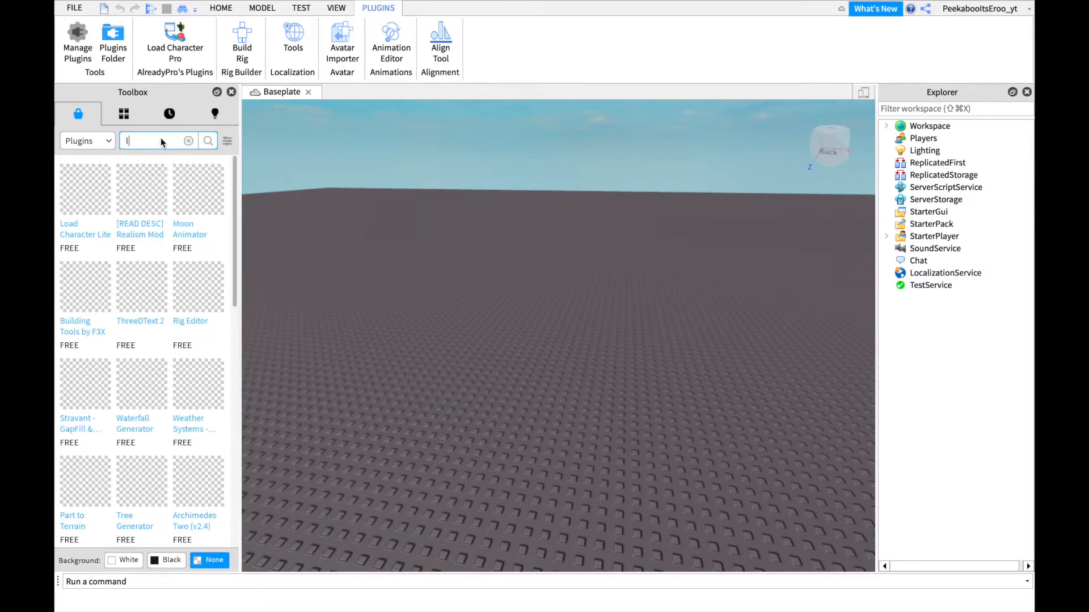
text(load charcter)
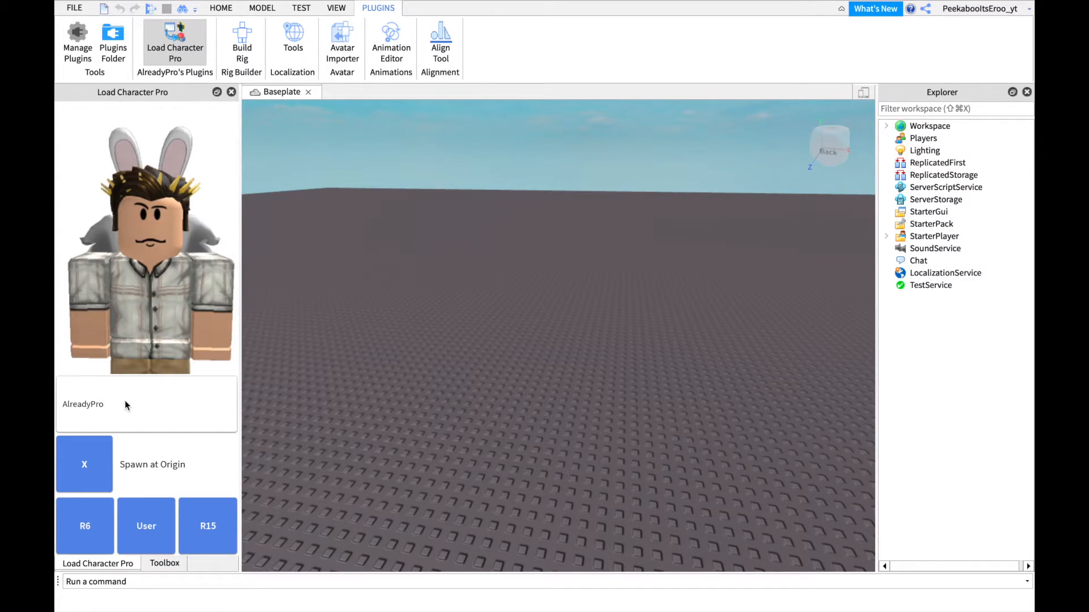
- Enter the account's username in Load Character Pro and spawn that avatar as an R15 character
double_click(84, 405)
text(peekabooitseroo)
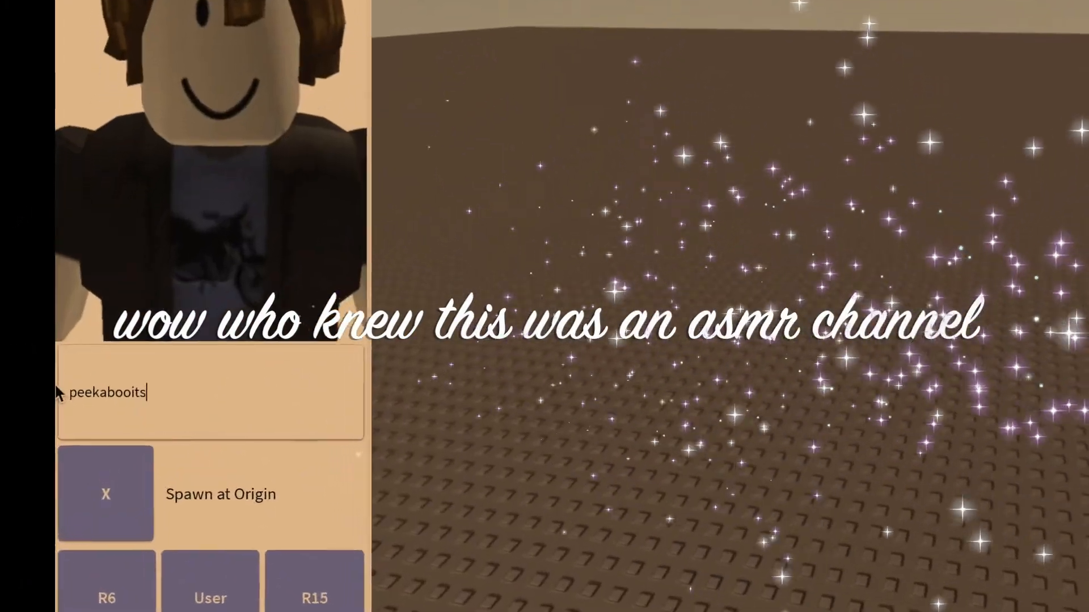
text(_yt)
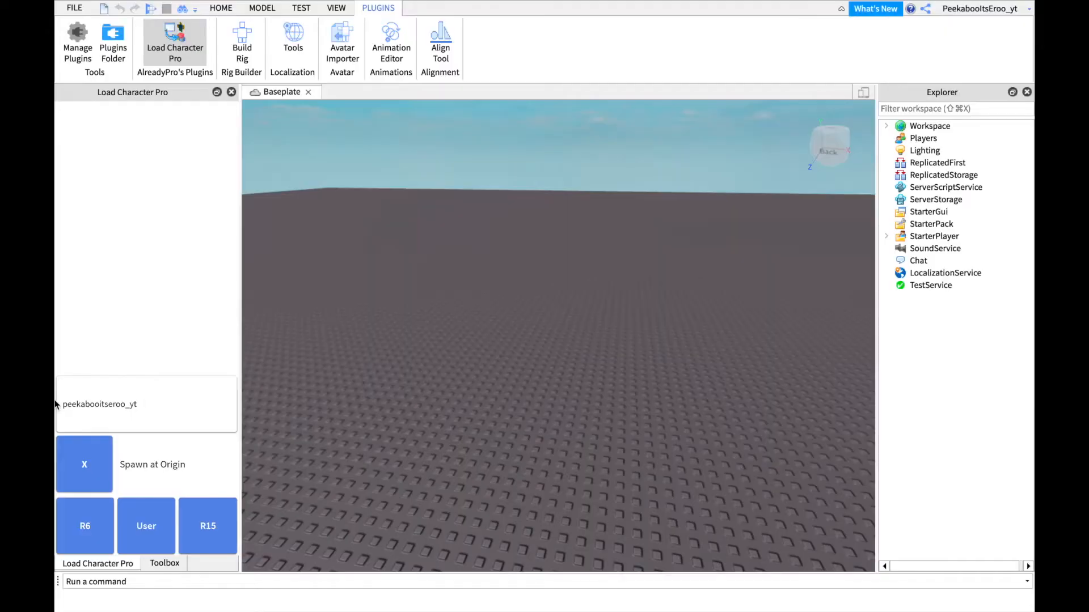
click(145, 522)
click(207, 522)
scroll(682, 378, up, 3)
right_drag(675, 379, 682, 377)
scroll(681, 375, up, 3)
scroll(682, 375, down, 3)
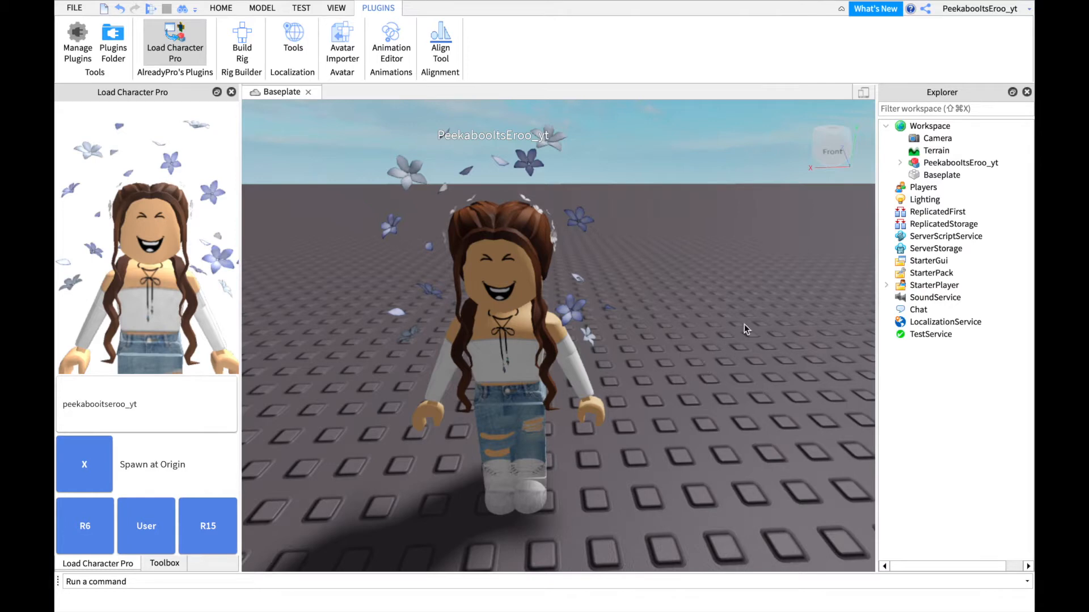
- Delete the face decal from the Head of the spawned avatar model
click(900, 163)
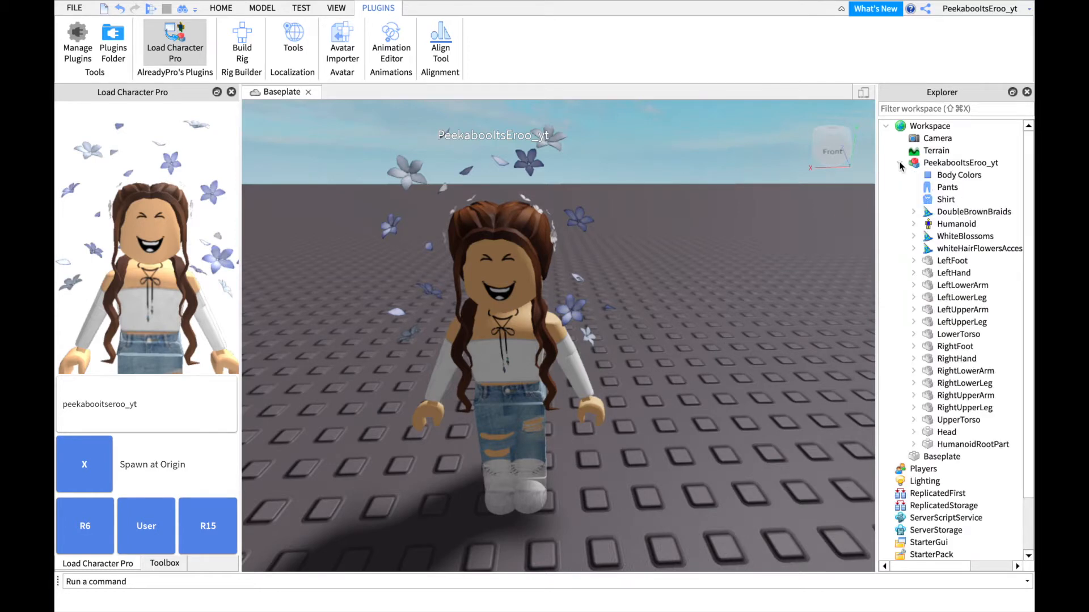
click(913, 432)
scroll(948, 448, down, 3)
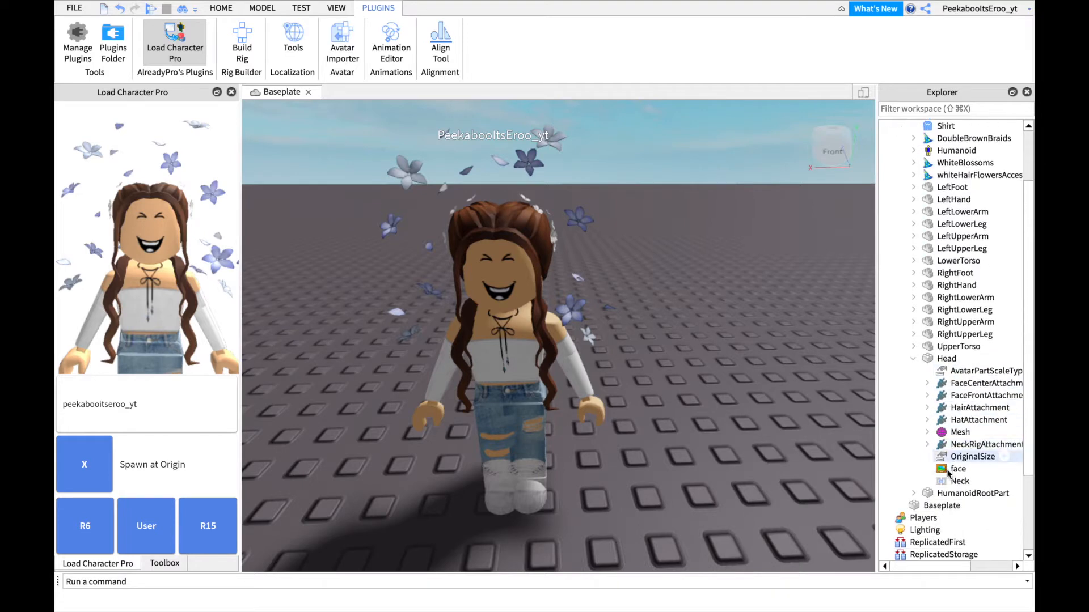
click(944, 471)
key(Delete)
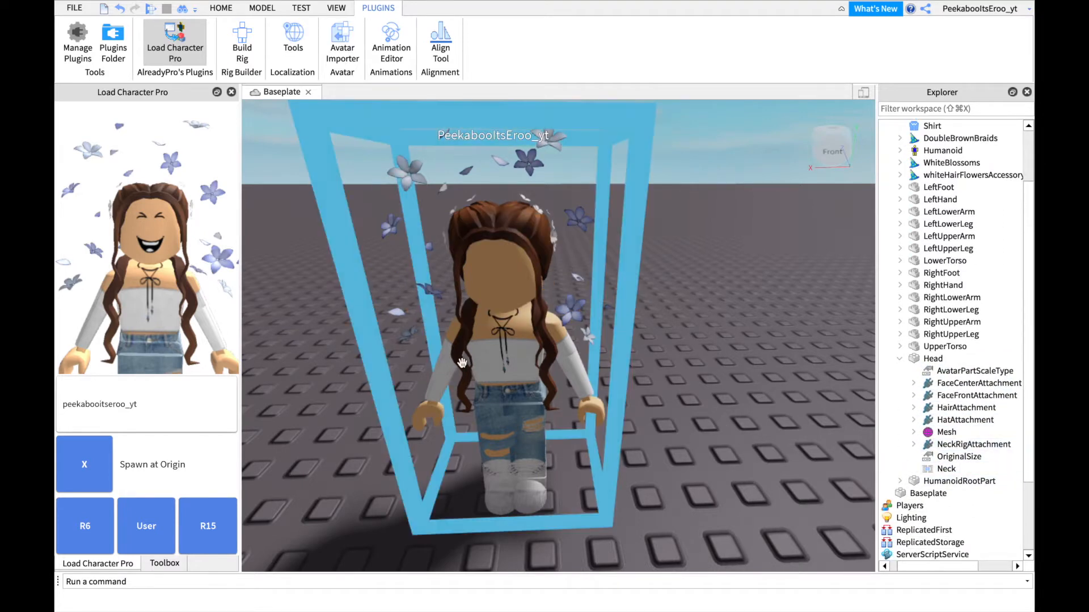
- Close Load Character Pro, search the Toolbox models for "super happy face" and insert the yellow face model
click(232, 93)
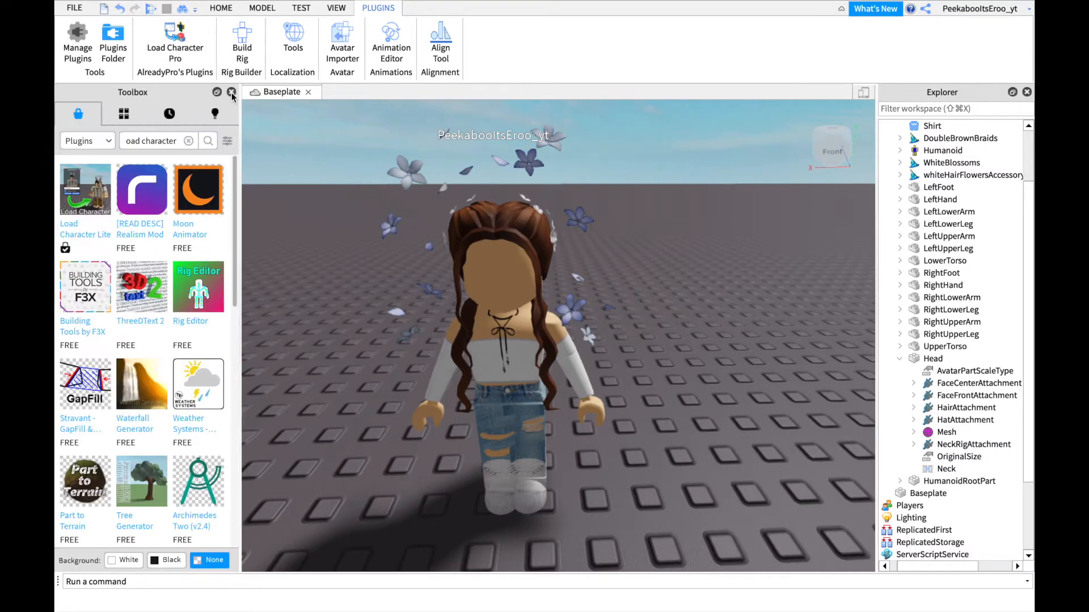
click(100, 143)
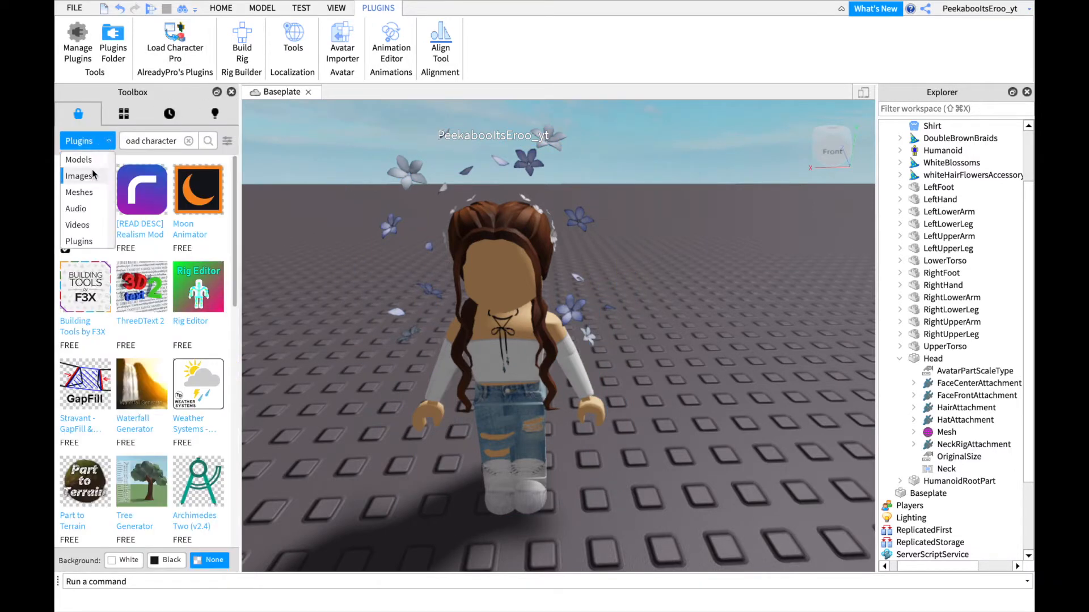
click(97, 162)
click(184, 141)
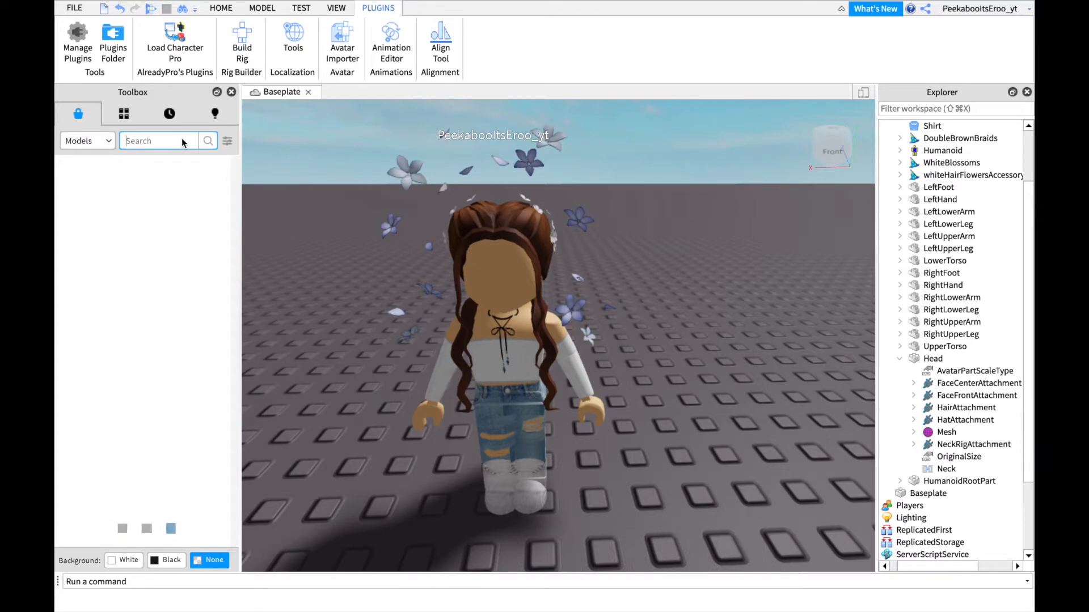
text(super)
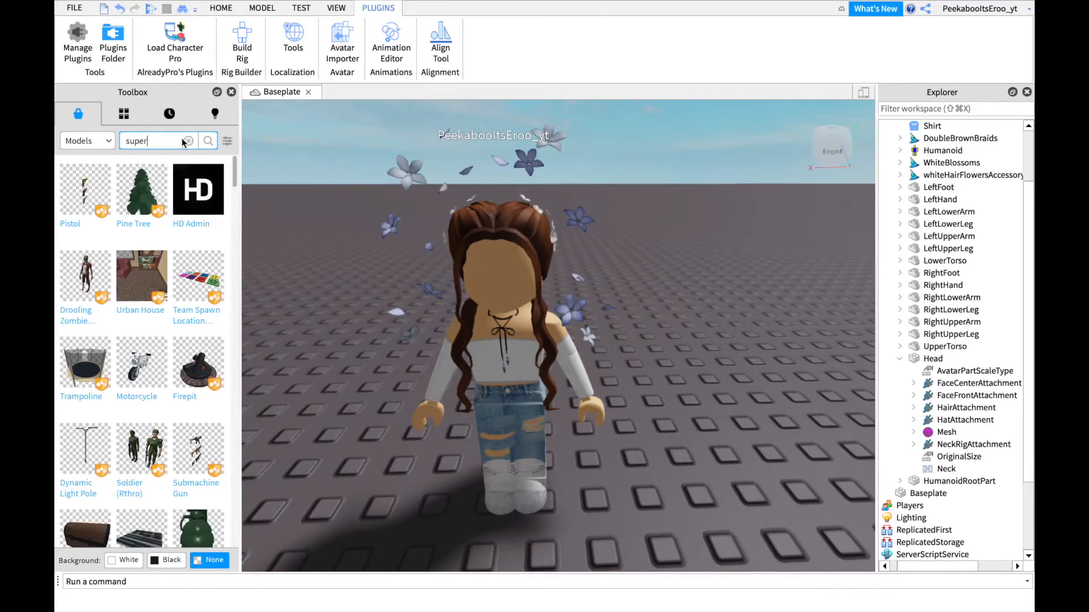
text( happy face)
key(Return)
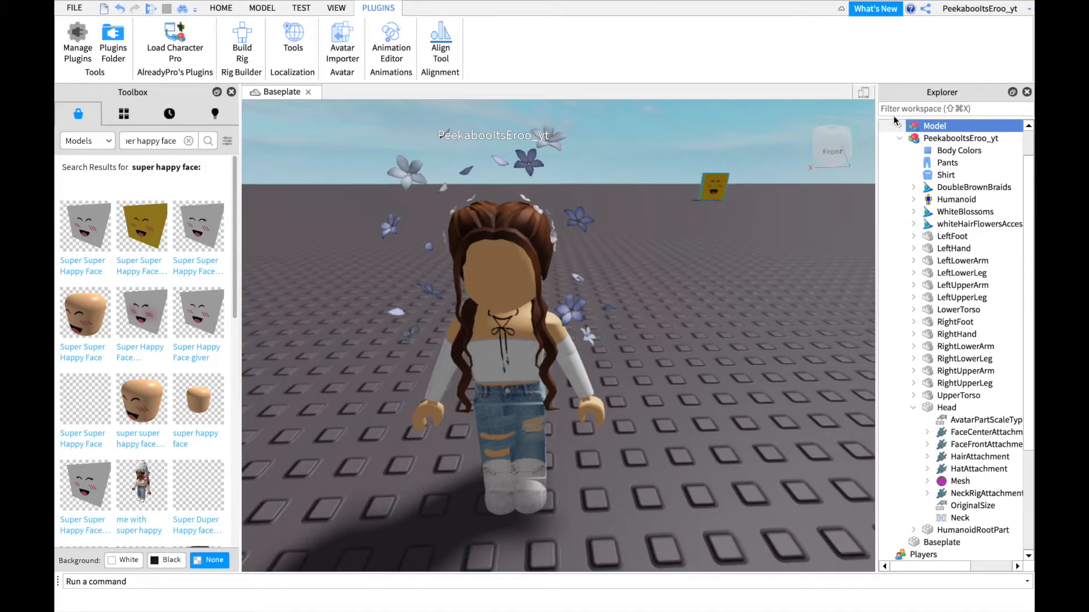
- Move the Decal from the Face Changer part into the avatar's Head and export the avatar model with Export Selection
click(898, 126)
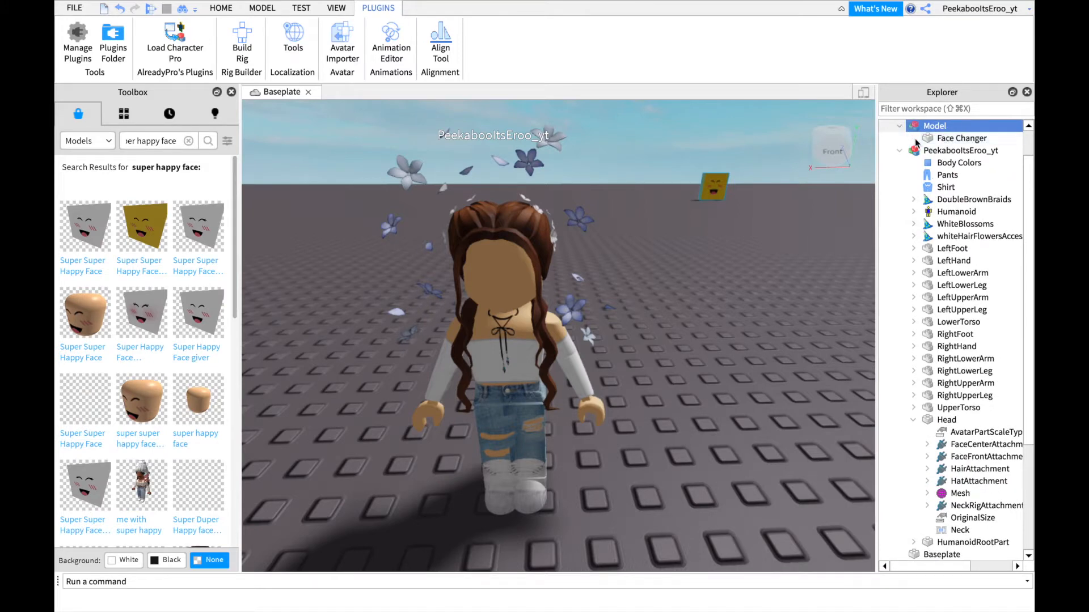
click(913, 138)
drag(949, 176, 942, 460)
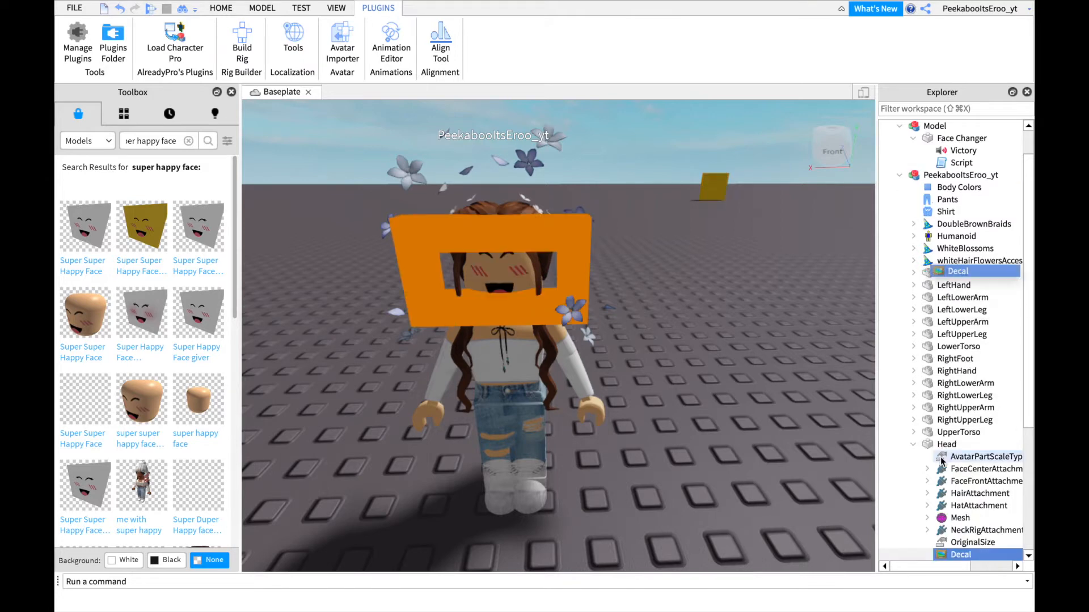
click(725, 350)
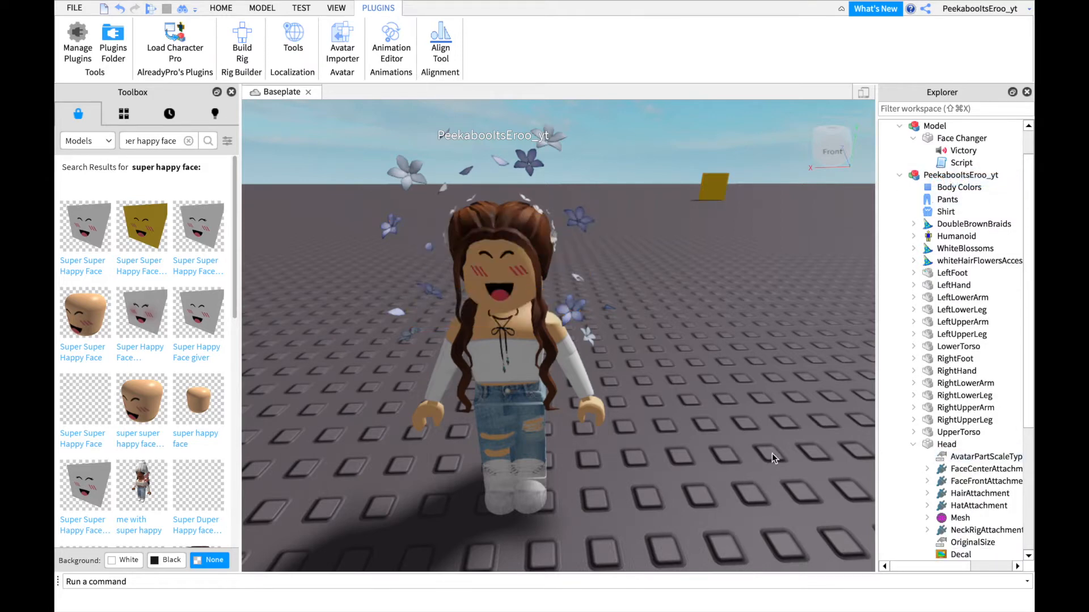
right_click(967, 177)
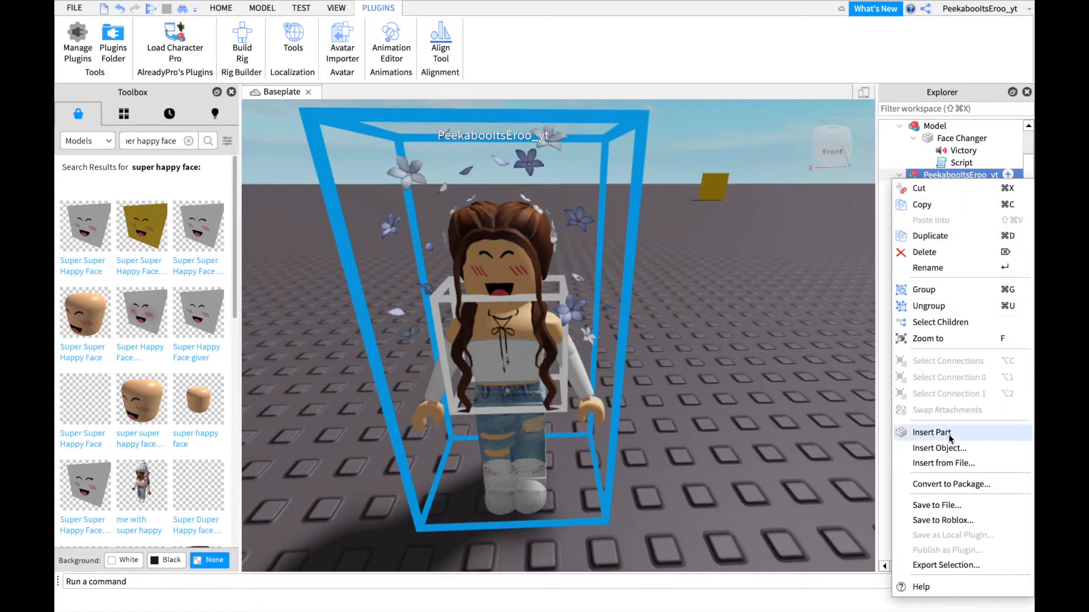
click(936, 565)
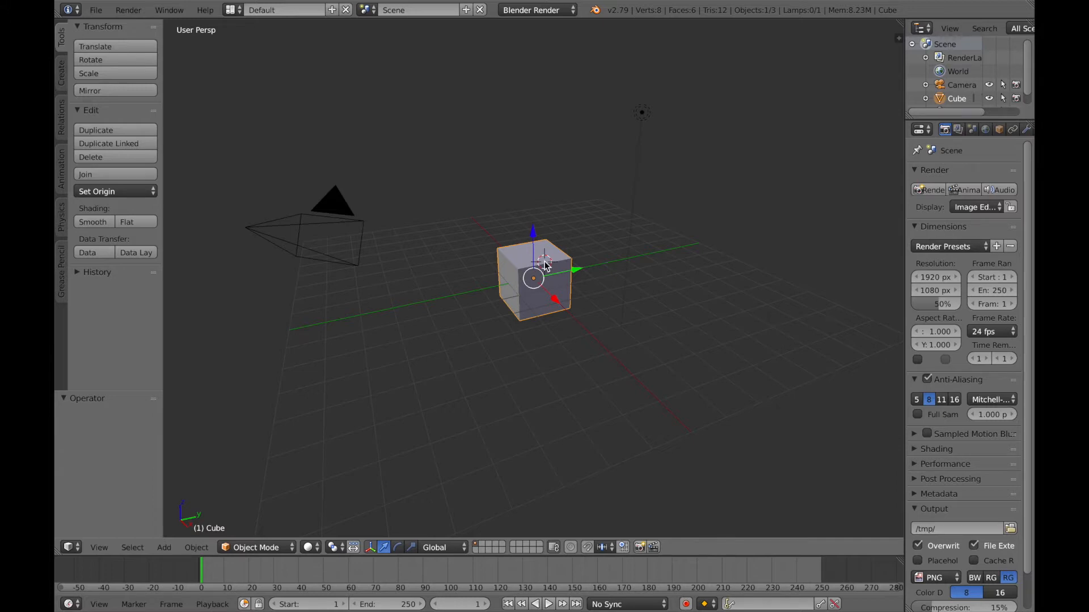
- In Blender, delete the default cube and set the render engine to Cycles Render
key(x)
click(546, 264)
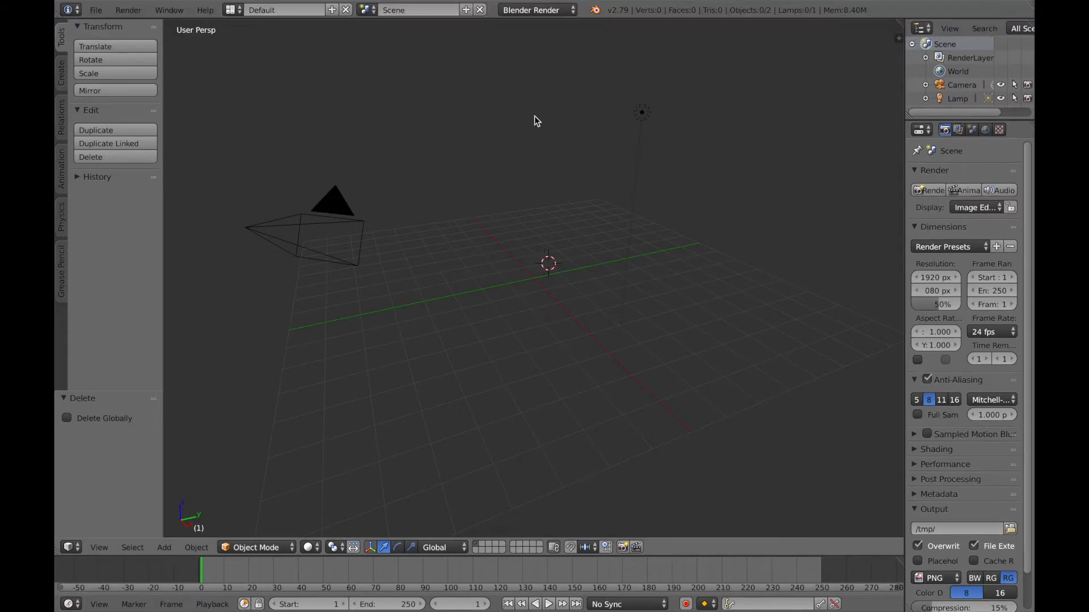
click(536, 9)
click(536, 56)
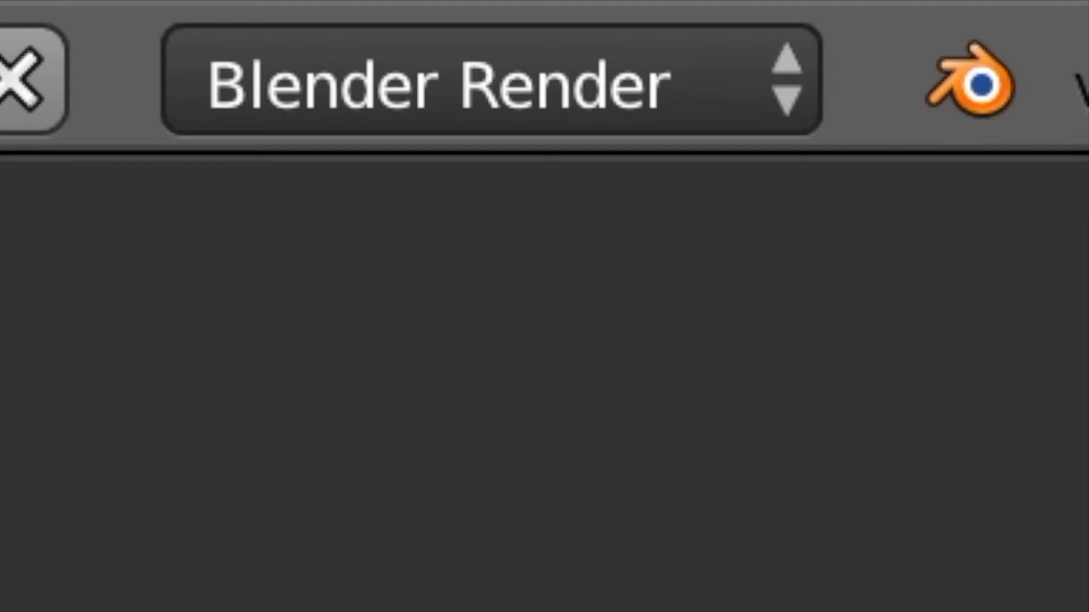
click(510, 130)
click(475, 471)
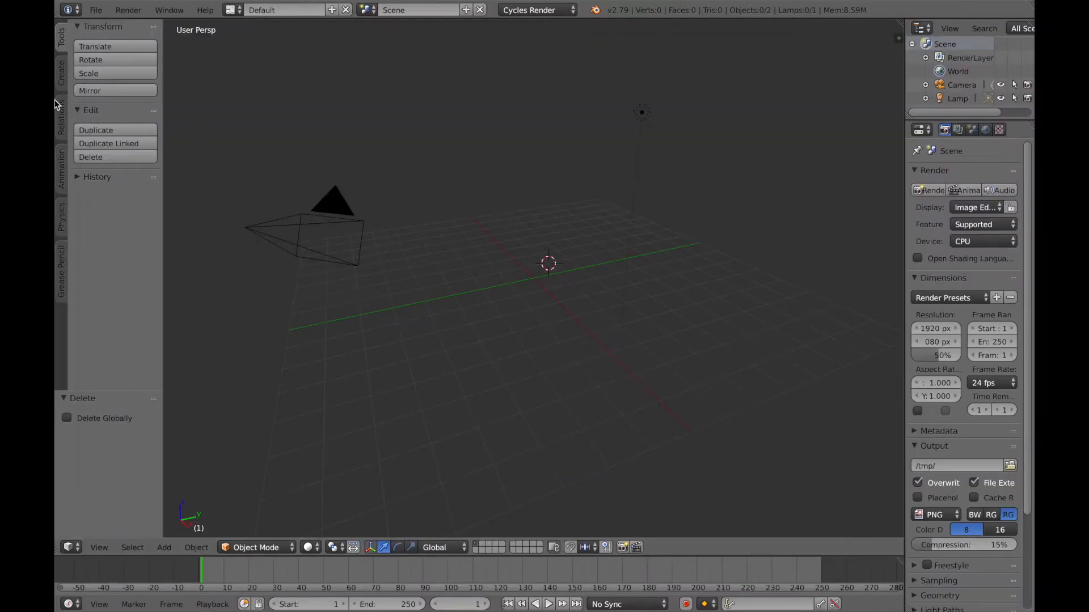
- Import the exported avatar as a Wavefront (.obj) file
click(96, 9)
mouse_move(214, 275)
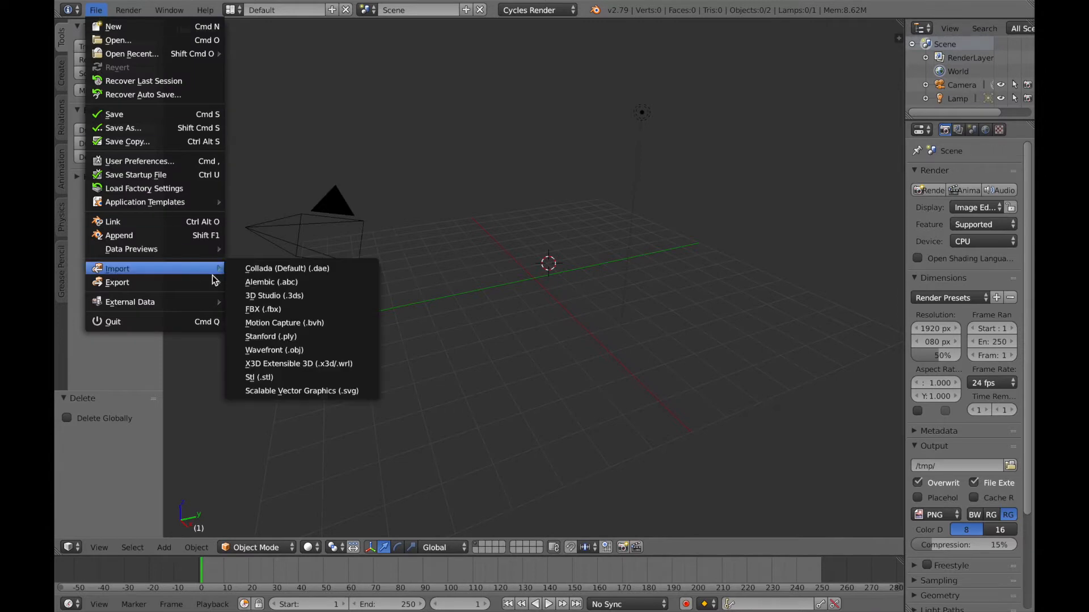
click(292, 348)
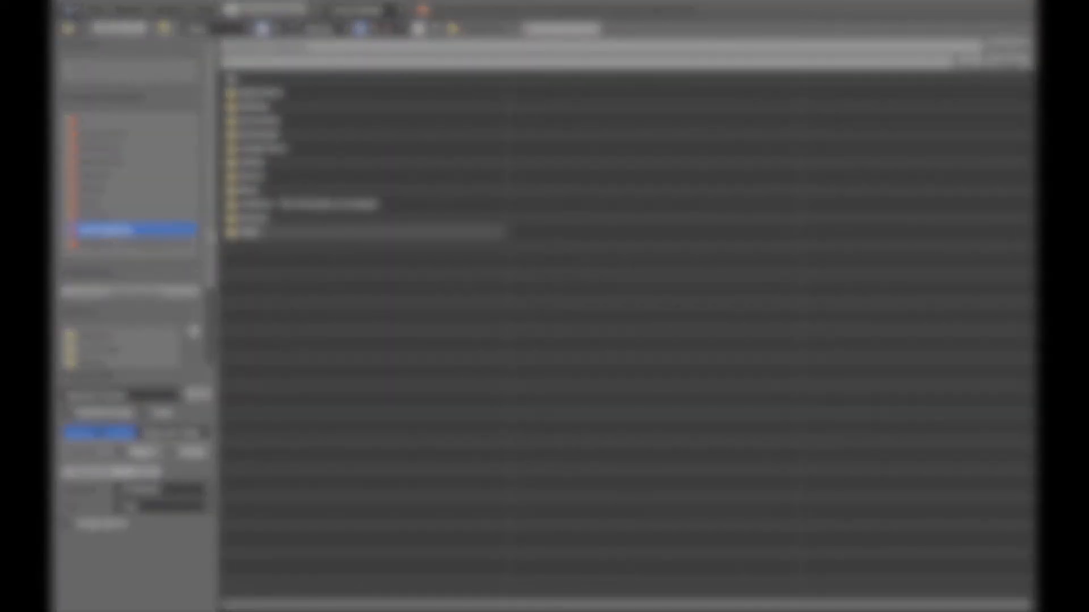
click(158, 177)
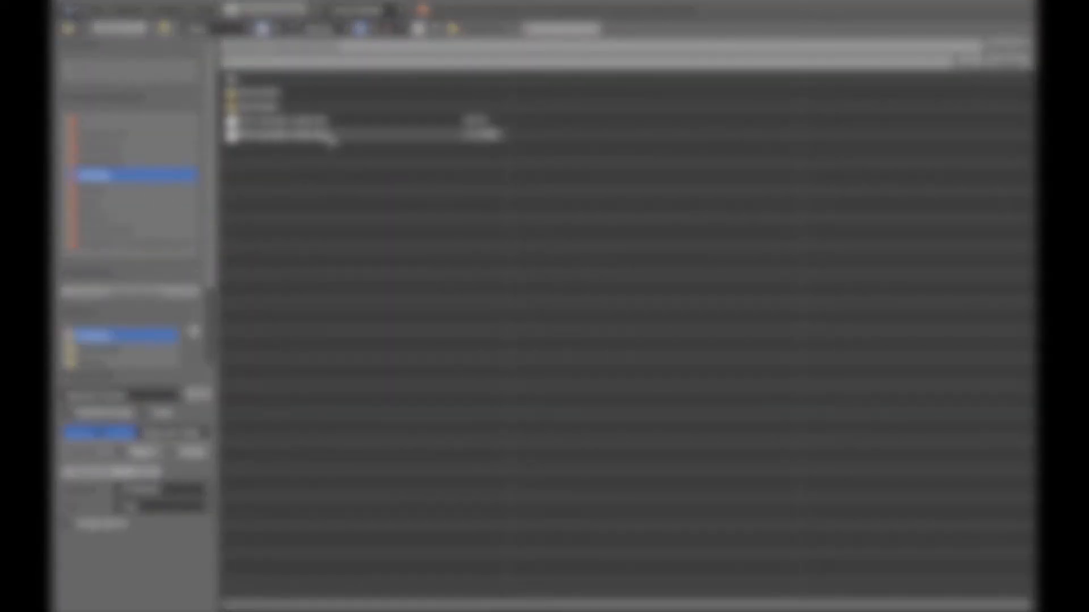
click(283, 134)
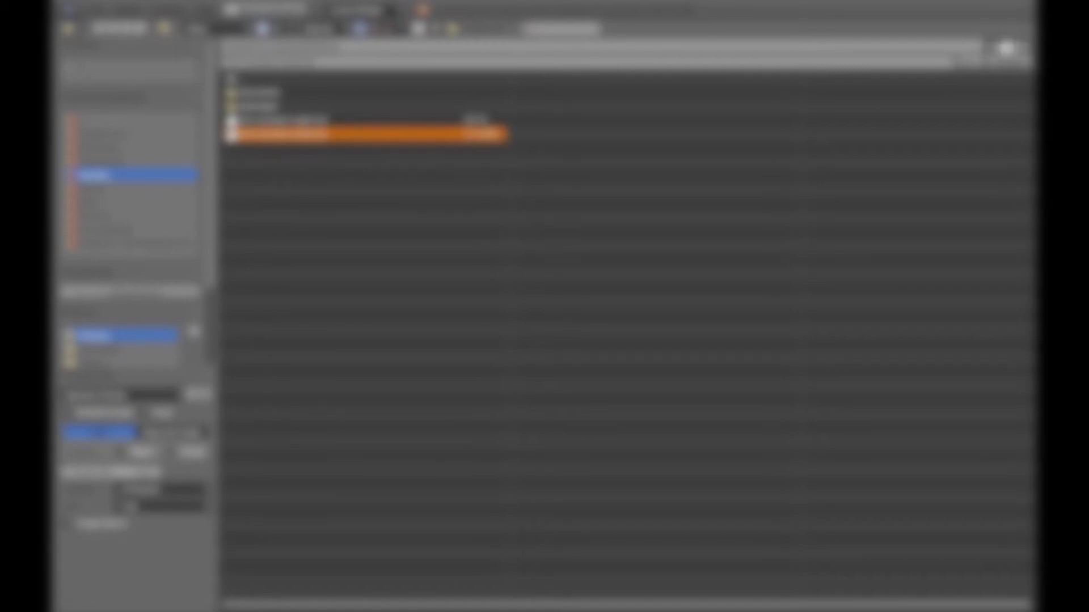
click(1007, 47)
- Preview the front of the imported avatar with Material viewport shading and switch to Texture shading
key(shift+f)
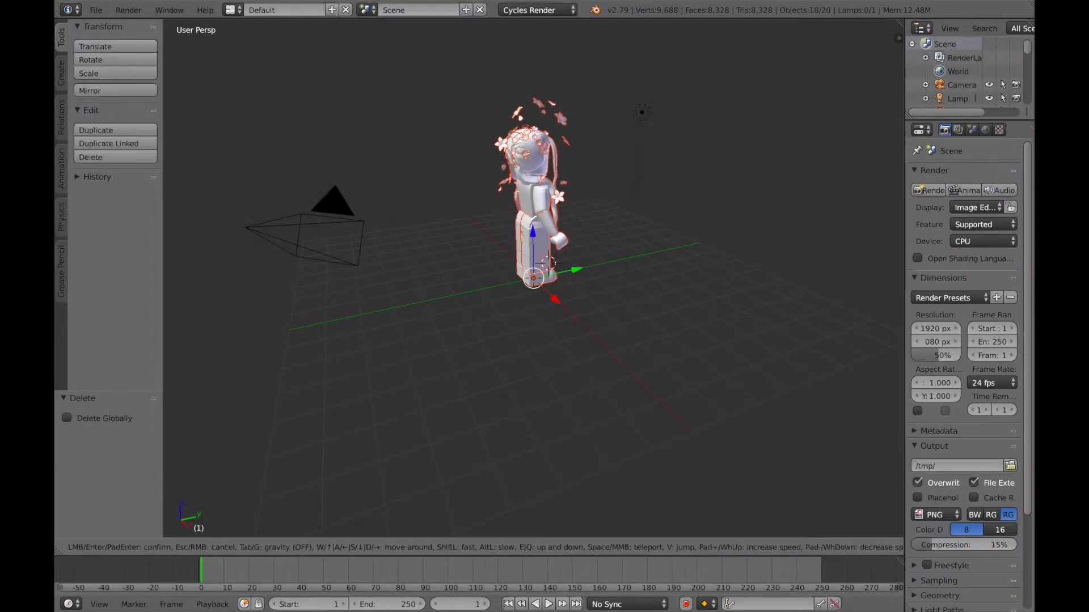
key(d)
key(w)
key(d)
key(w)
key(d)
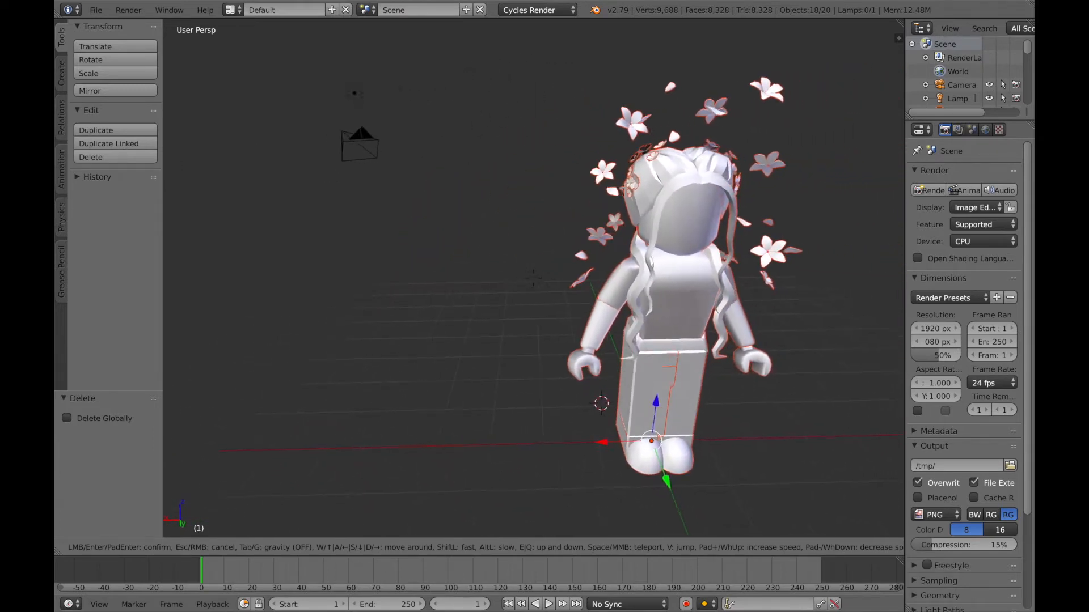
click(534, 281)
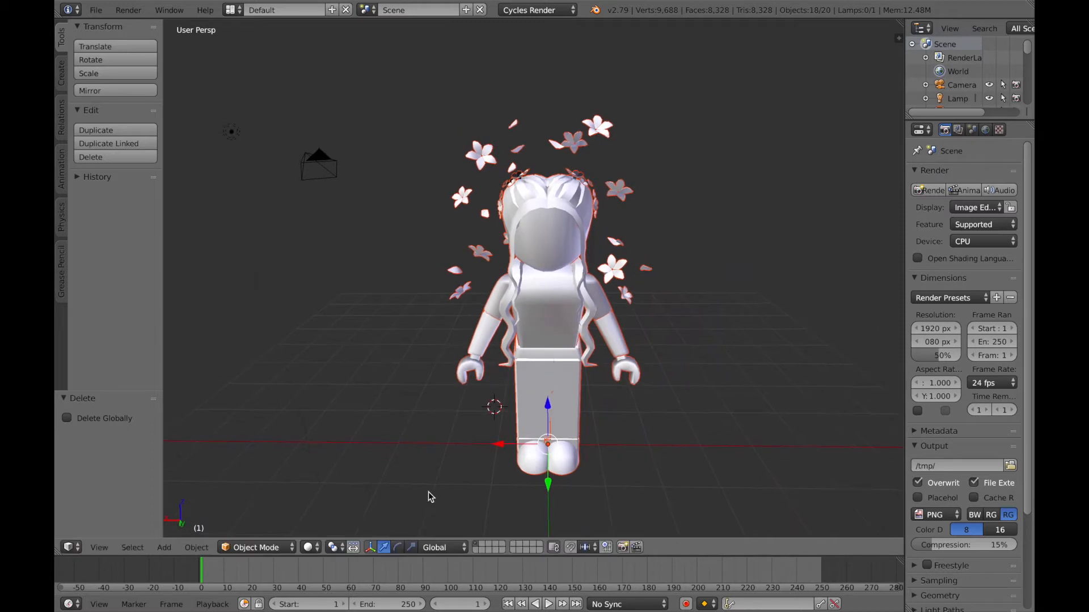
click(309, 547)
click(352, 477)
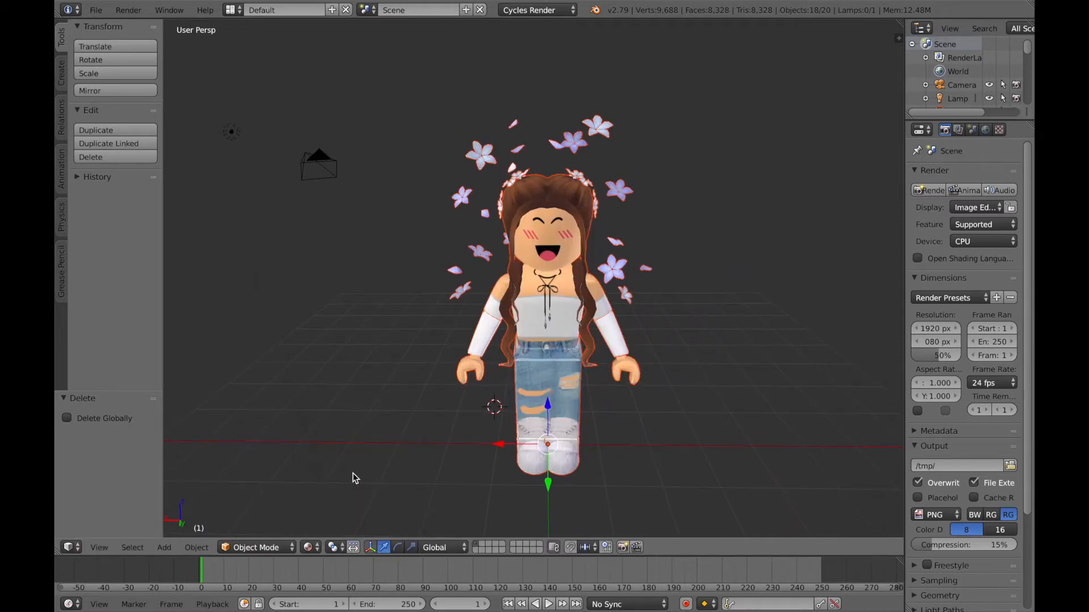
click(310, 548)
click(347, 485)
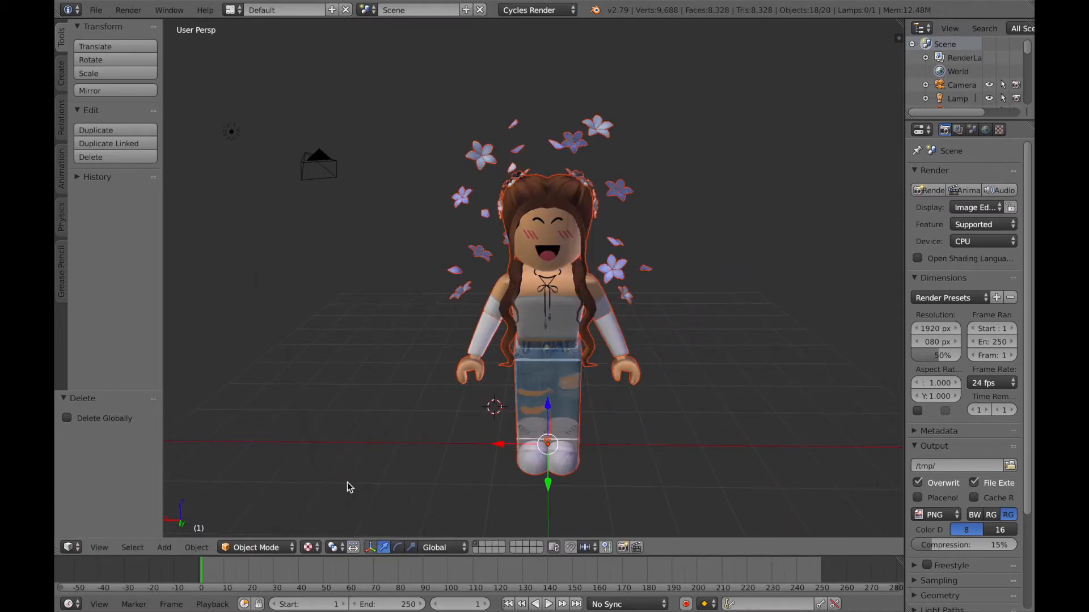
- Switch the viewport to Material shading and set the World surface colour to pure green
click(309, 547)
click(352, 476)
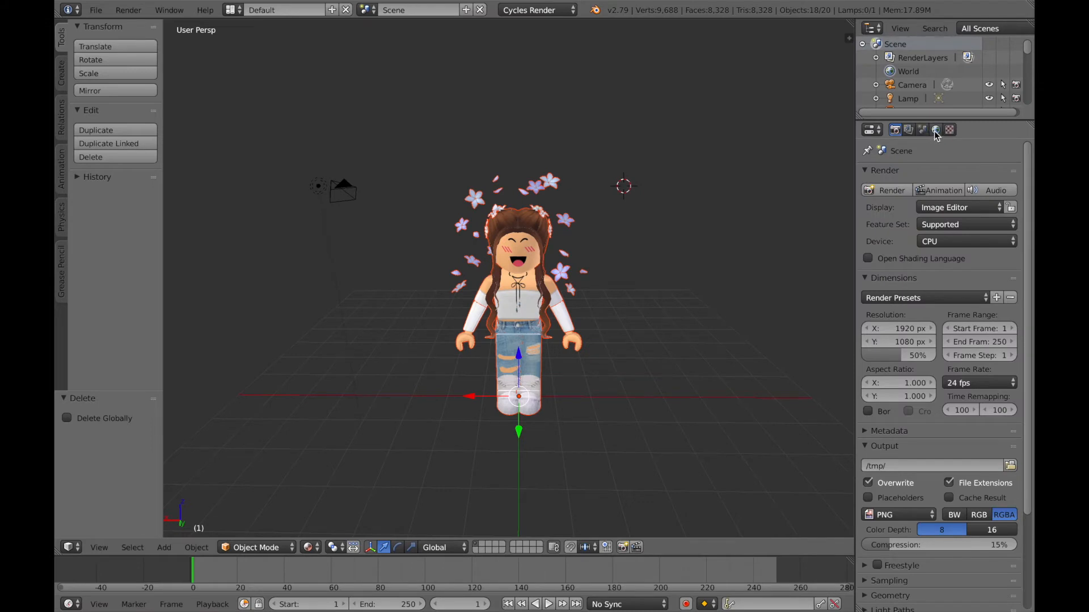
click(936, 130)
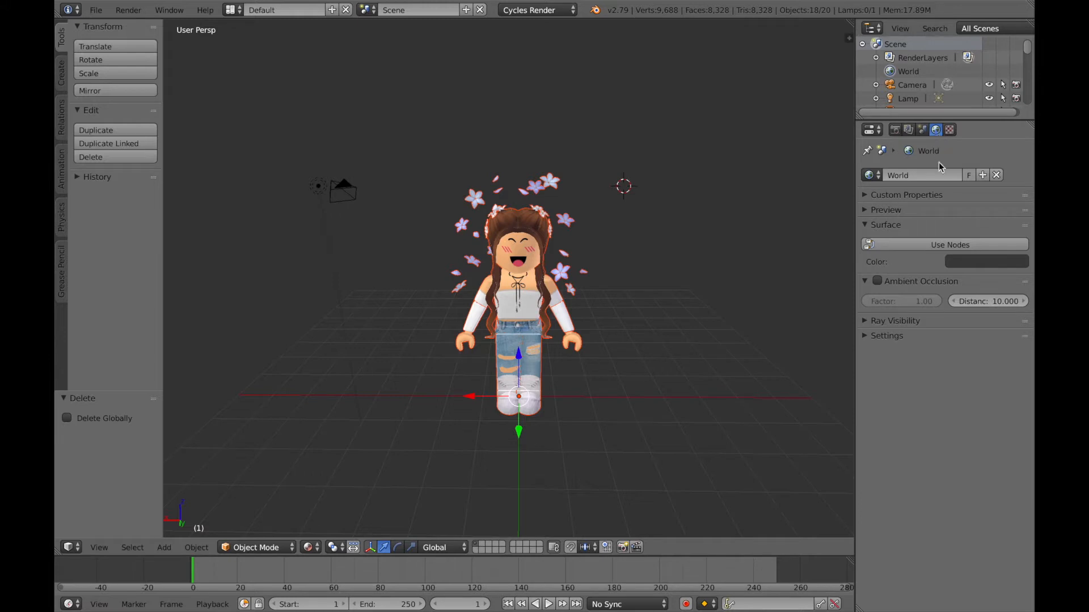
click(977, 265)
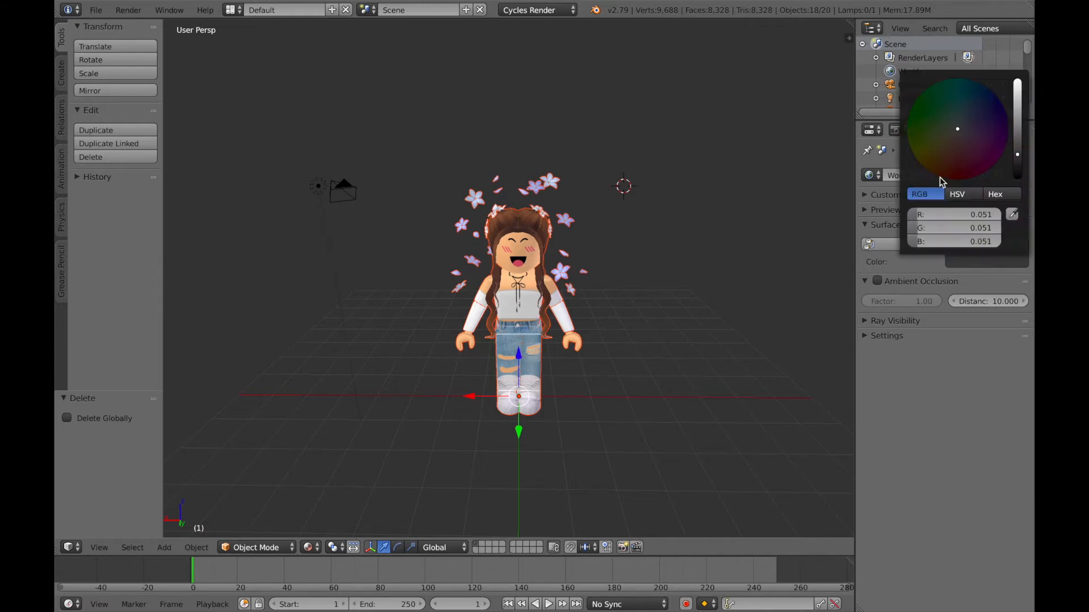
drag(933, 213, 1015, 227)
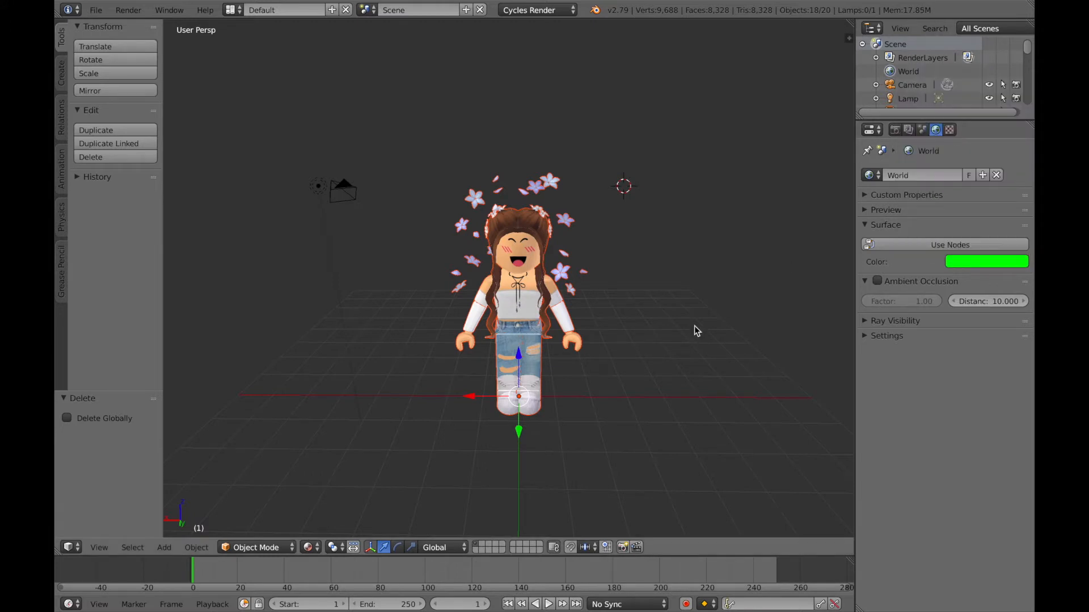
- Preview the avatar against the green world in Rendered shading and return to Material shading
click(310, 548)
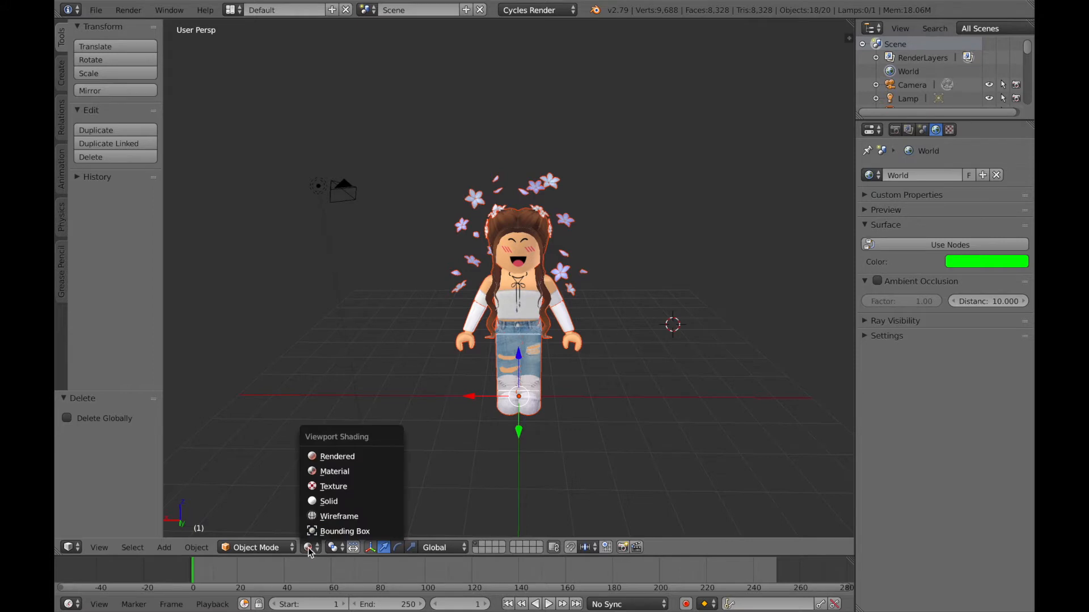
click(374, 456)
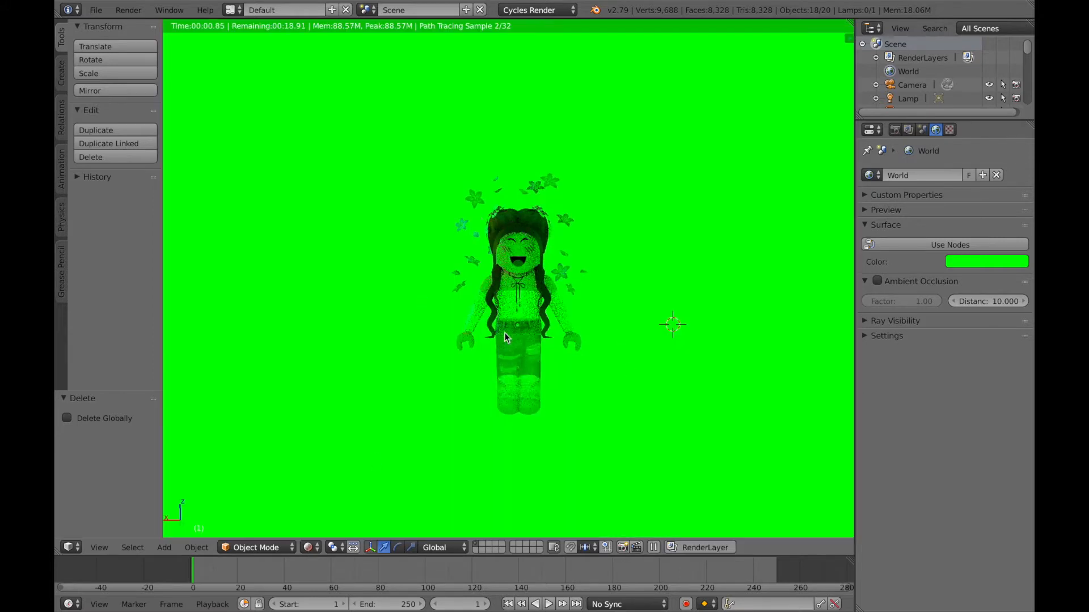
click(311, 548)
click(345, 470)
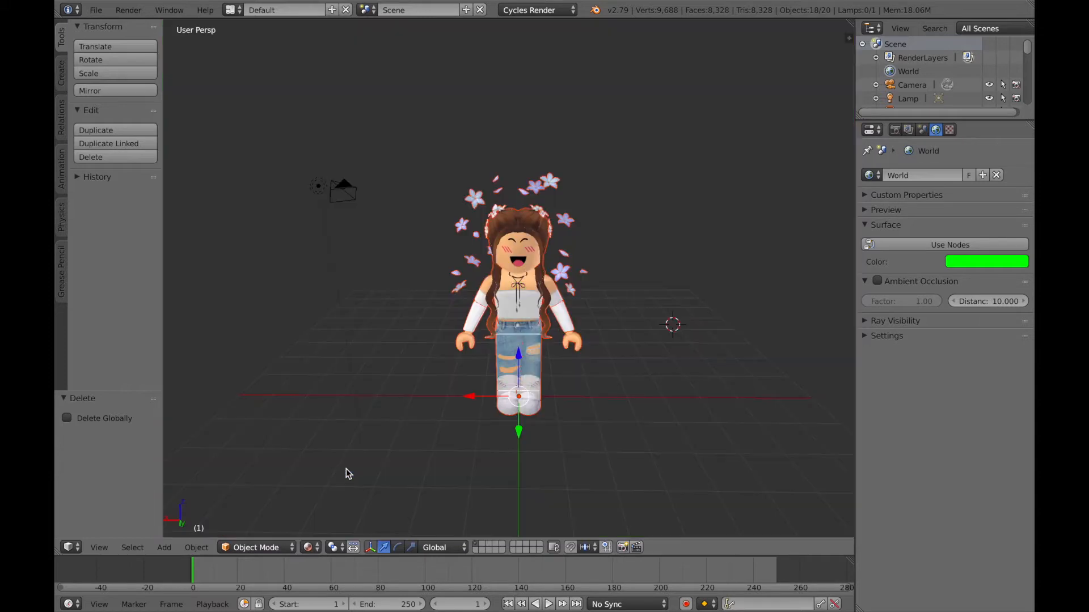
- Move the lamp about -9.5 along X and 2.748 along Y to the avatar's other side, and raise it
right_click(316, 185)
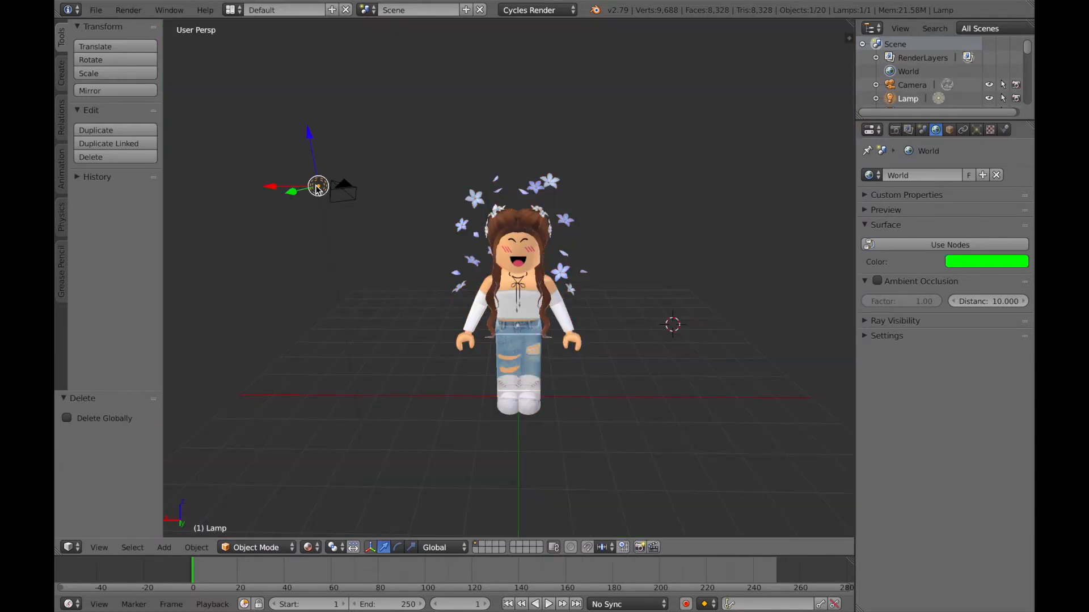
key(g)
key(x)
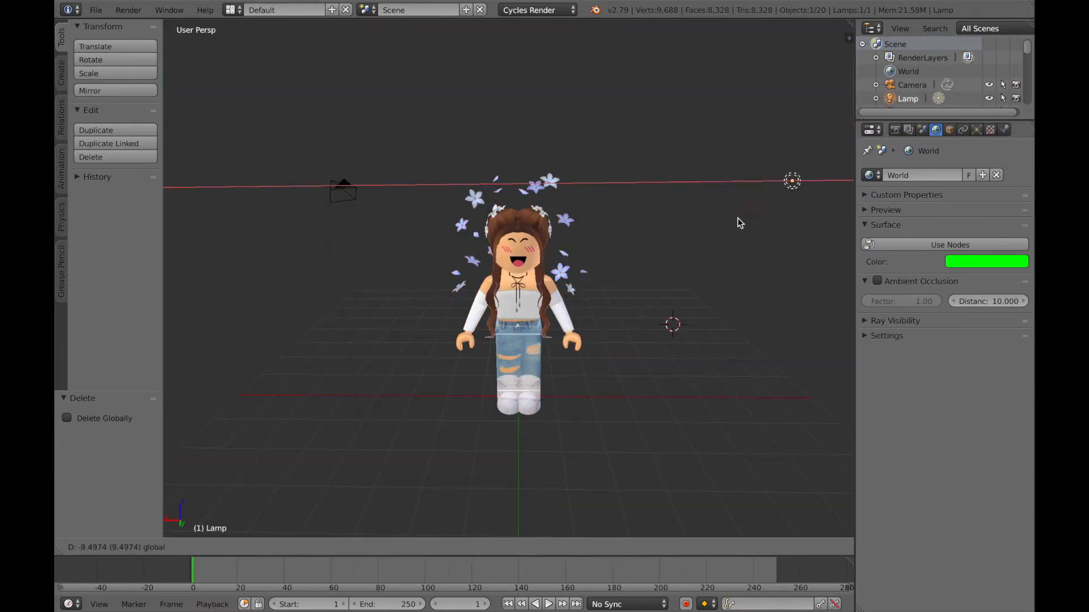
click(741, 220)
drag(828, 193, 249, 280)
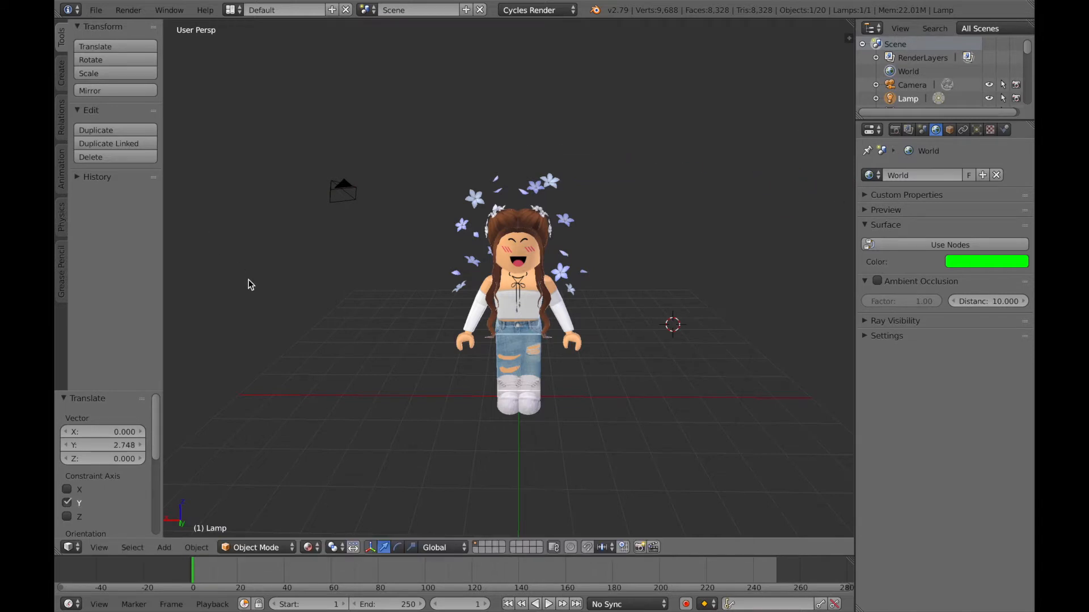
scroll(359, 345, down, 3)
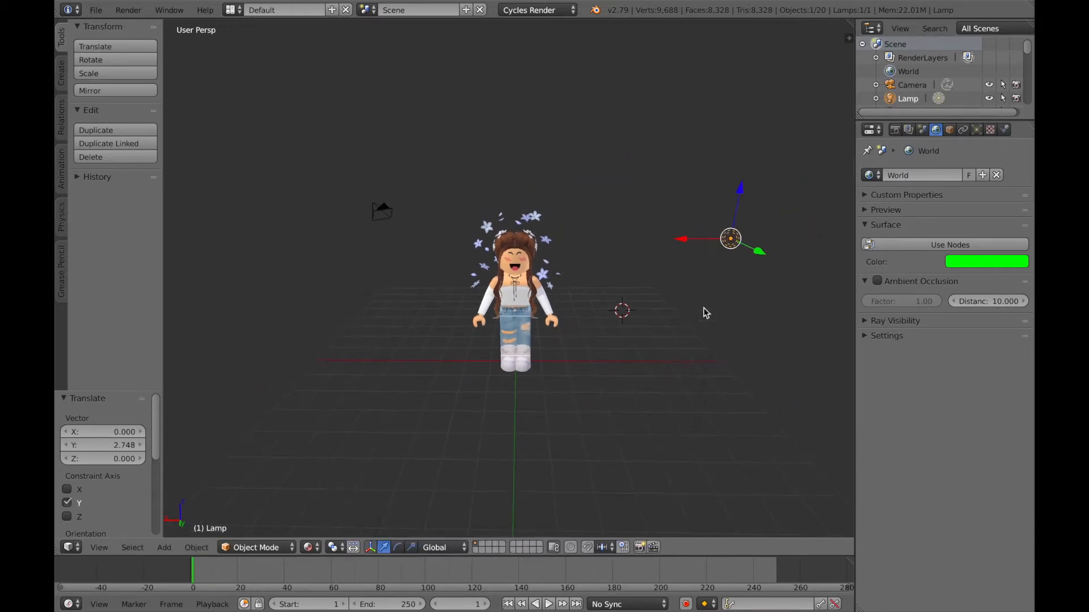
click(976, 130)
drag(742, 183, 793, 158)
- Rotate the lamp so its direction line runs diagonally down past the avatar, finishing with a 16.3° turn about Z
click(398, 547)
drag(792, 91, 795, 103)
drag(738, 107, 775, 69)
click(712, 86)
click(782, 109)
drag(709, 109, 690, 118)
mouse_move(799, 106)
mouse_down()
mouse_move(799, 96)
mouse_move(790, 103)
mouse_up()
click(717, 85)
drag(716, 84, 758, 69)
drag(730, 108, 718, 108)
drag(790, 86, 787, 103)
click(749, 111)
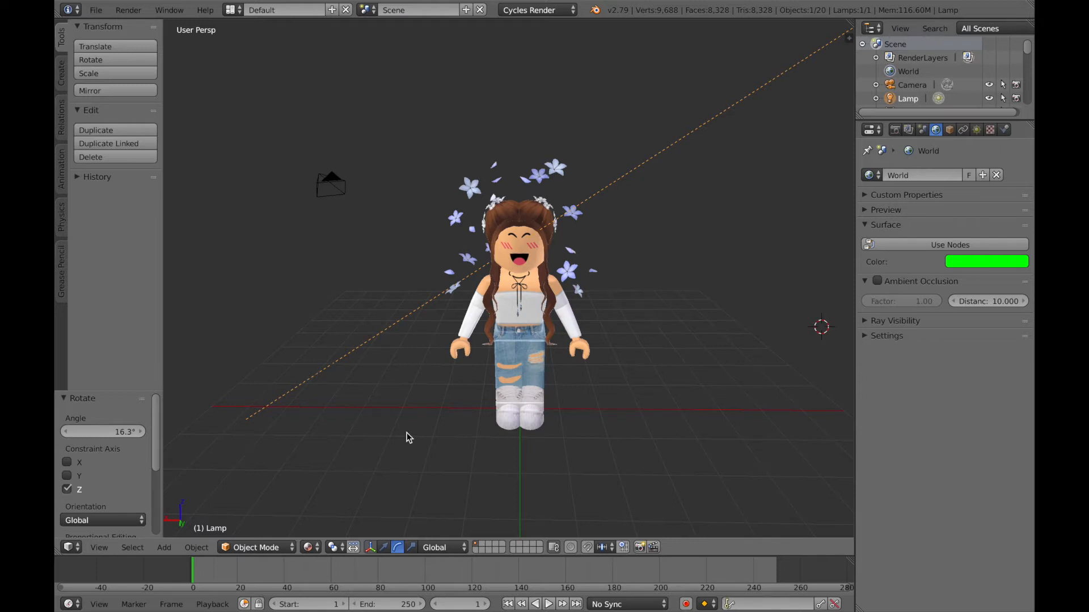
- Try to pose the avatar's right arm by rotating it upward and raising it along Z
scroll(466, 430, up, 2)
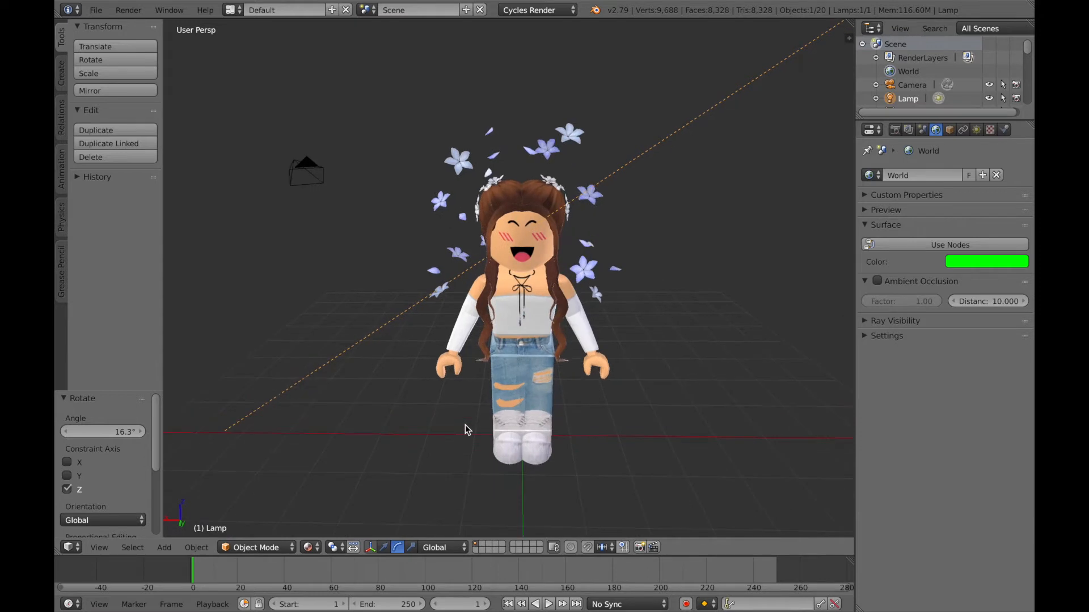
right_click(461, 334)
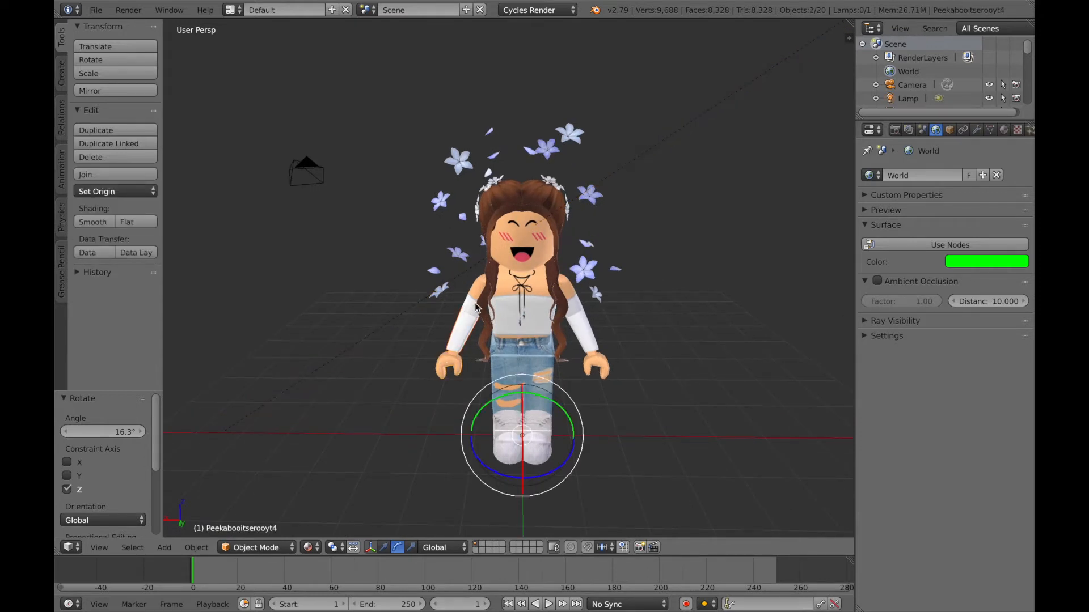
drag(543, 479, 578, 487)
drag(523, 465, 523, 180)
click(384, 547)
drag(523, 180, 523, 40)
middle_drag(522, 130, 658, 159)
click(398, 548)
drag(452, 33, 543, 120)
- Try to join the rotated forearm and hand to the upper arm, shifting them about -0.127 along Y
click(384, 548)
drag(487, 88, 730, 77)
drag(677, 30, 665, 262)
drag(686, 307, 724, 311)
drag(678, 253, 680, 241)
drag(725, 299, 713, 297)
key(shift+f)
key(d)
click(509, 277)
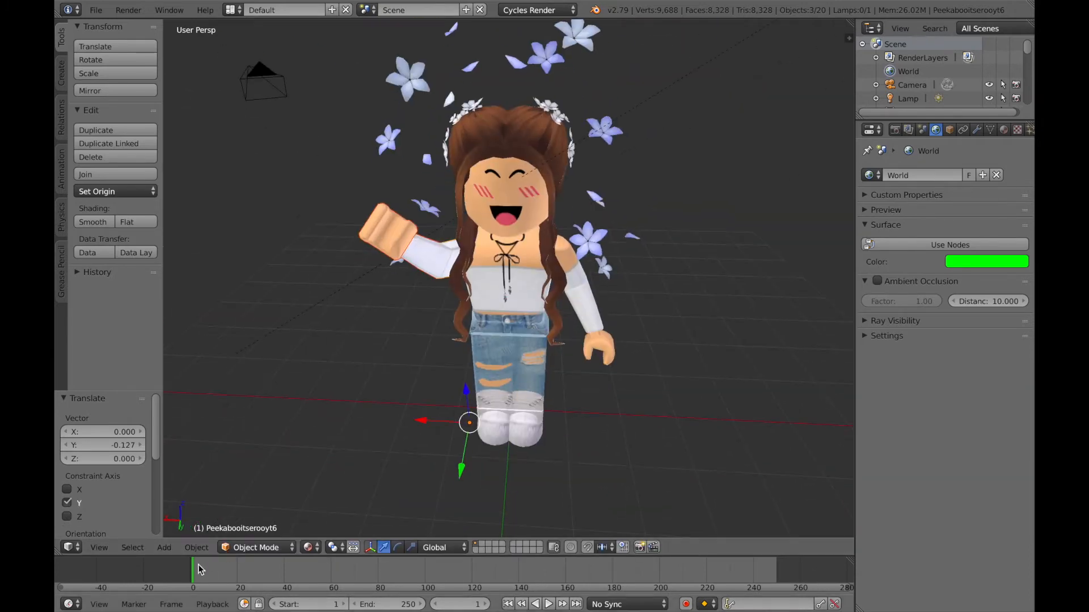
- Undo all the rotations and moves made to the avatar's right arm
key(ctrl+z)
key(ctrl+z)
key(ctrl+z)
key(ctrl+z)
key(ctrl+z)
key(ctrl+z)
key(ctrl+z)
key(ctrl+z)
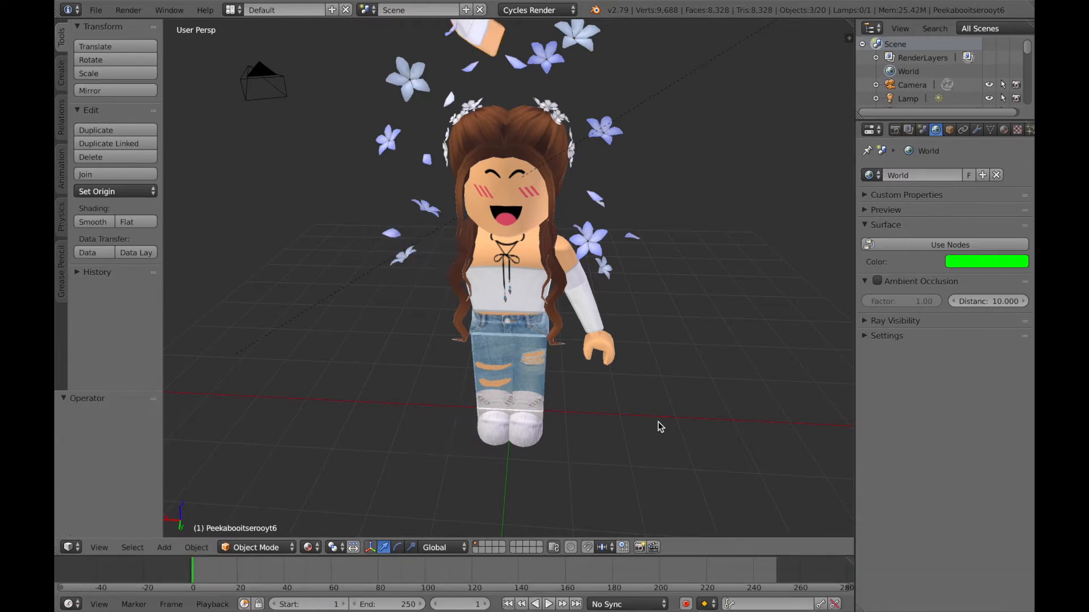
click(670, 412)
scroll(673, 415, down, 1)
scroll(674, 417, down, 1)
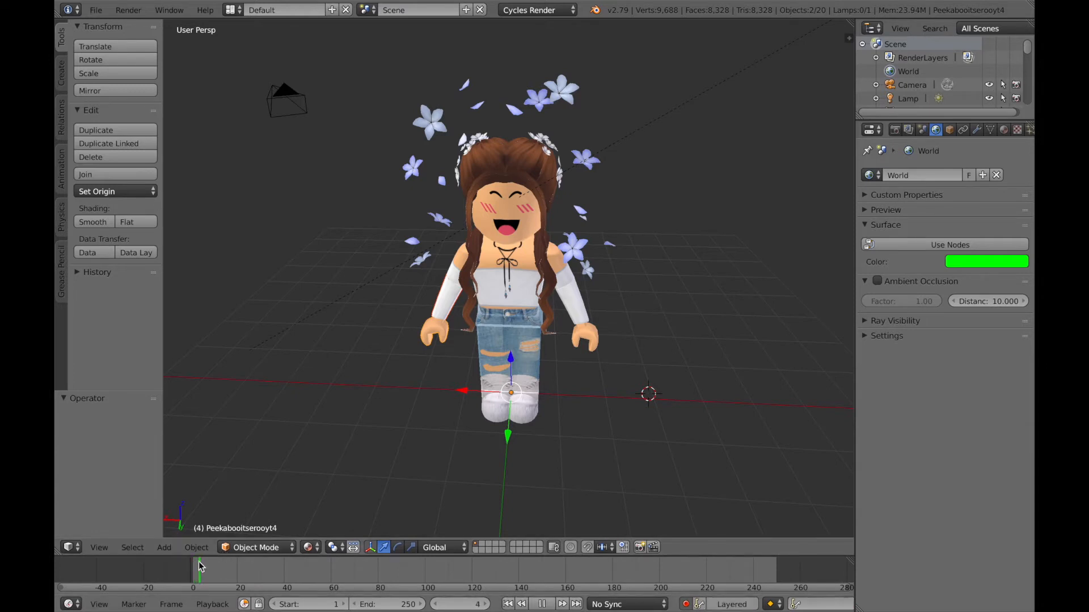
- Rotate the flower accessory around Z by about 5.42° at the start frame and about -85.7° at frame 10
right_click(445, 304)
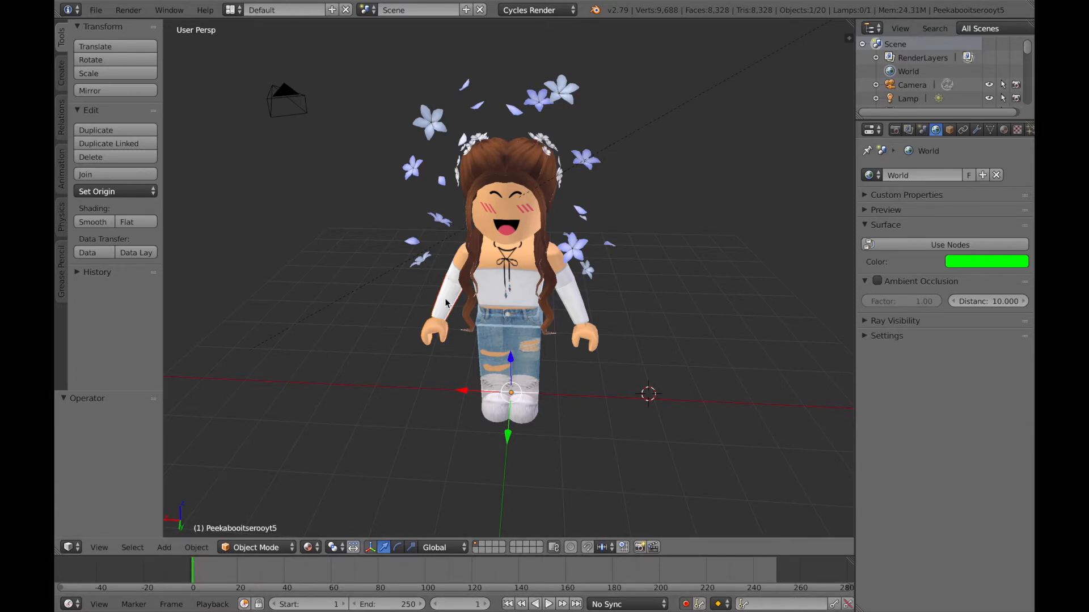
click(545, 101)
right_click(513, 377)
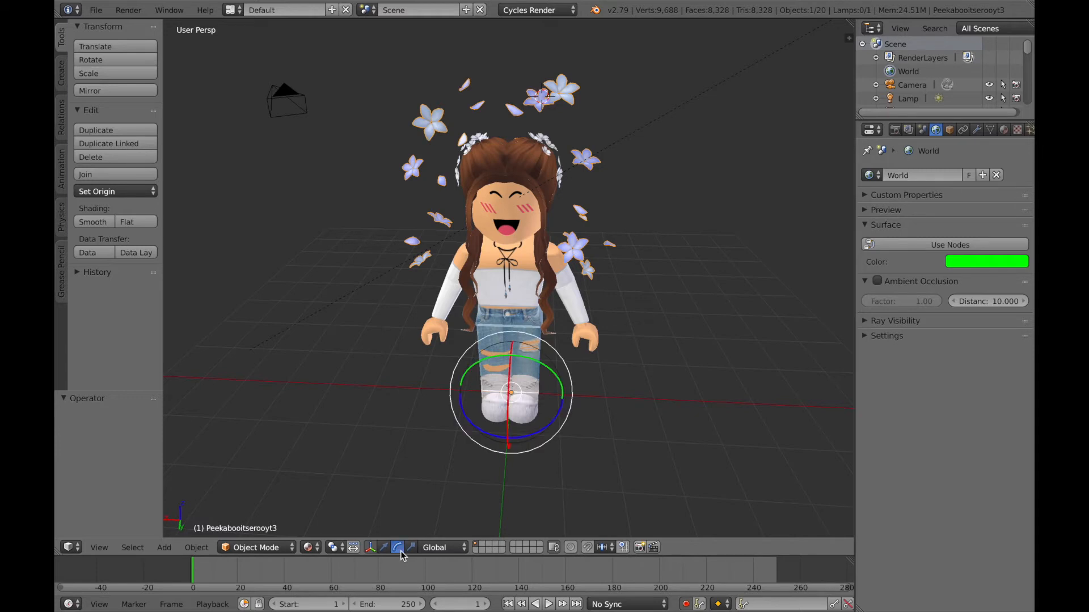
drag(547, 431, 553, 430)
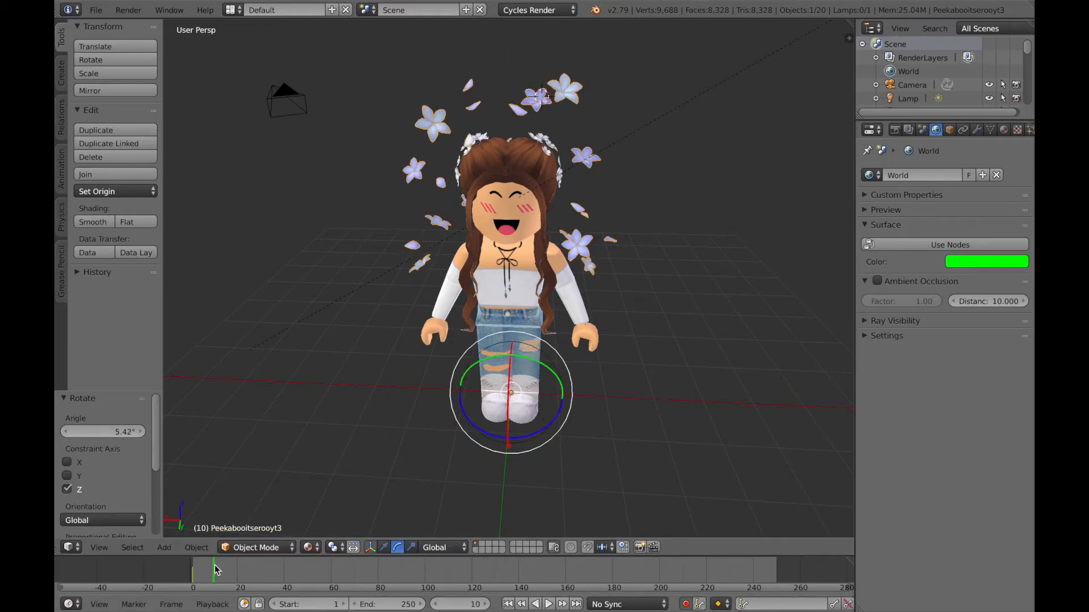
drag(547, 433, 475, 445)
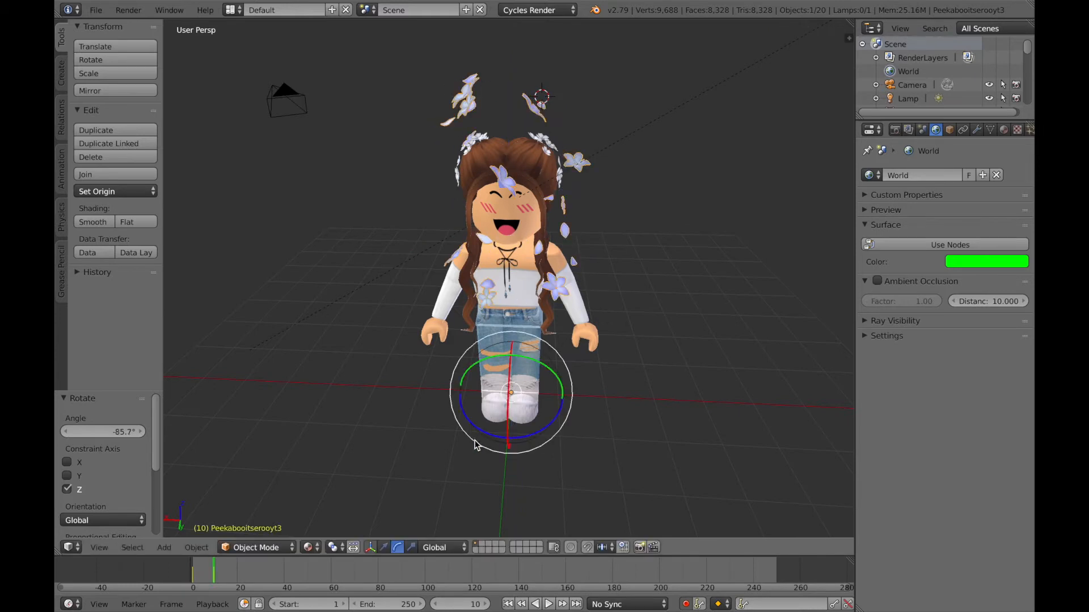
- Continue the flowers' Z rotation by about -85.8° at frame 20, -75.1° at frame 30 and -115° at frame 40
click(237, 567)
drag(533, 437, 452, 432)
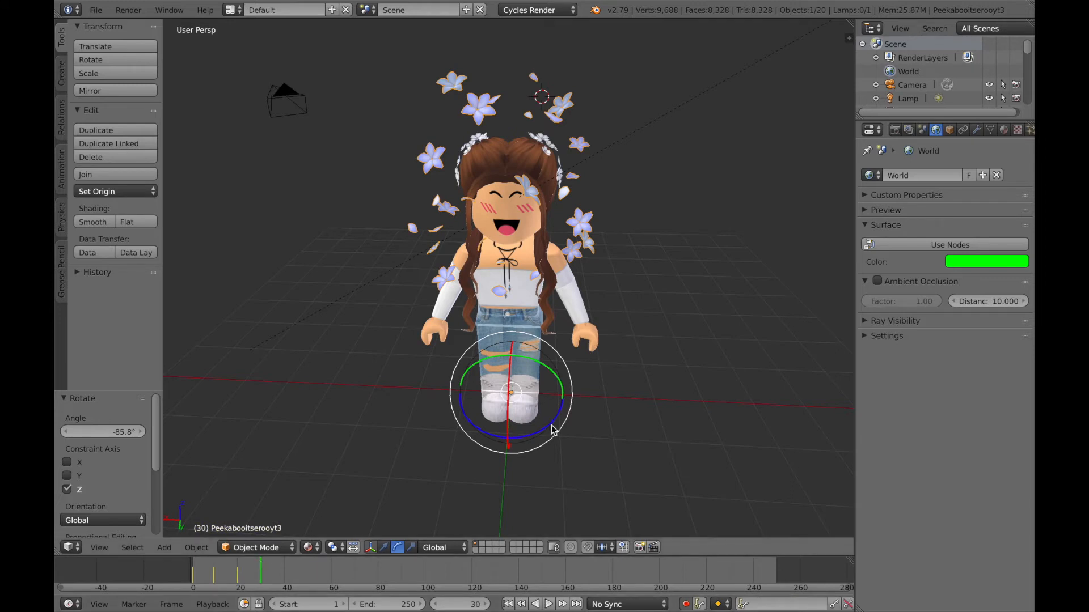
drag(554, 432, 493, 440)
drag(269, 565, 284, 565)
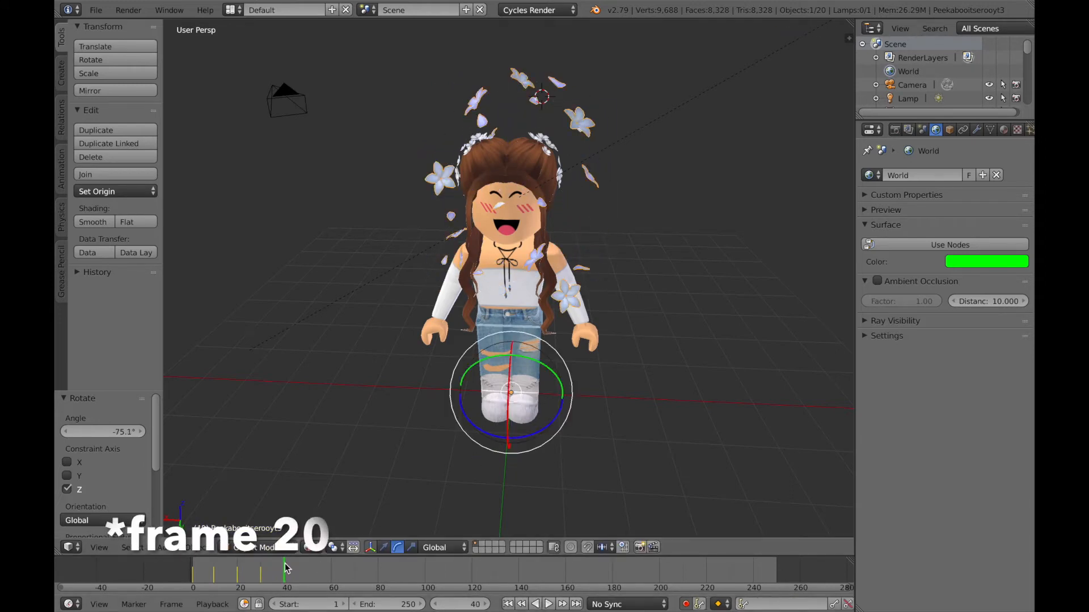
drag(535, 445, 343, 399)
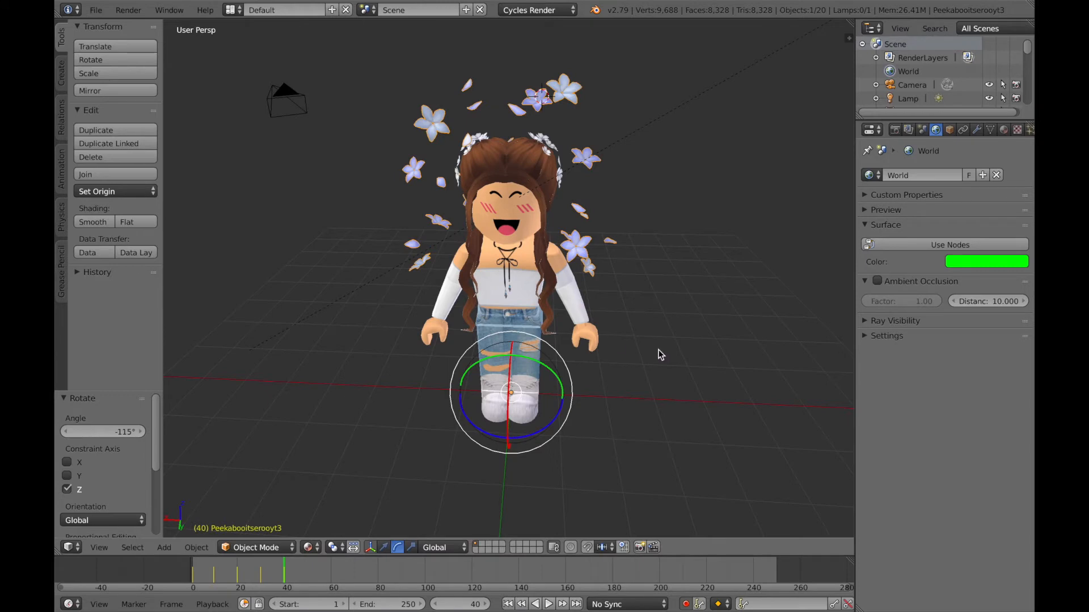
- Play the flower animation from the start frame and stop it after frame 40
click(192, 565)
key(alt+a)
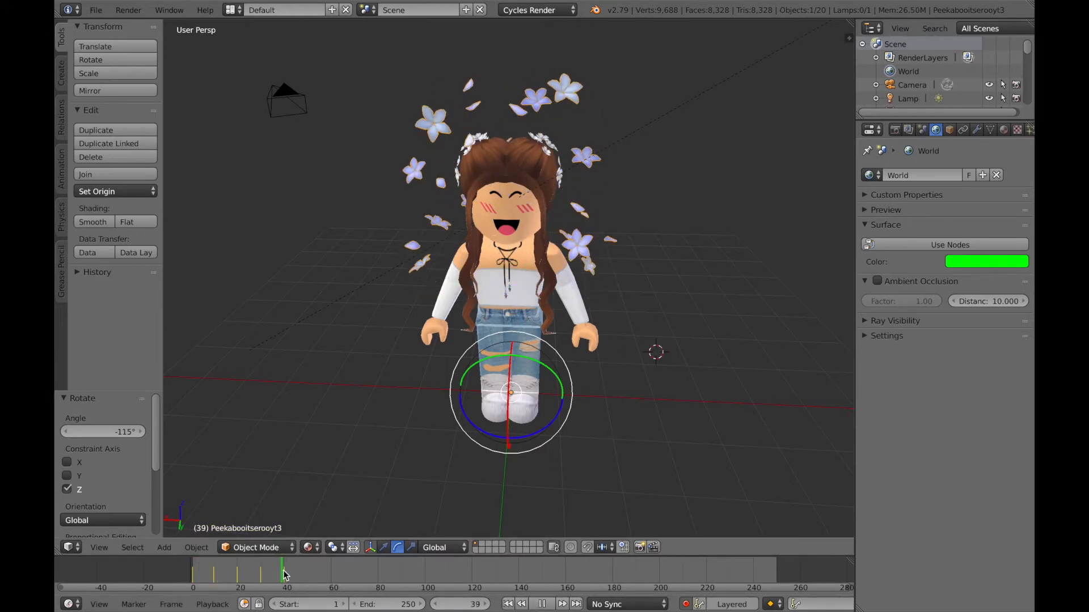
key(Escape)
- Step through frames 10 and 20 and reposition the avatar's right arm for the wave
click(213, 566)
drag(511, 438, 493, 436)
click(237, 566)
click(384, 548)
drag(461, 390, 474, 399)
key(shift+f)
click(508, 278)
mouse_move(237, 573)
mouse_down()
mouse_move(226, 583)
mouse_move(237, 583)
mouse_up()
drag(466, 419, 435, 456)
- Adjust the right arm's placement at frames 30 and 40
click(260, 570)
key(shift+f)
click(397, 547)
click(384, 547)
drag(260, 567, 253, 567)
click(283, 569)
click(397, 547)
click(384, 547)
drag(435, 456, 446, 460)
drag(446, 460, 451, 463)
click(333, 457)
- Return to the start of the timeline and reposition the right forearm and hand at frame 10
click(212, 578)
click(194, 573)
drag(491, 510, 493, 515)
click(213, 572)
drag(493, 440, 494, 457)
key(shift+f)
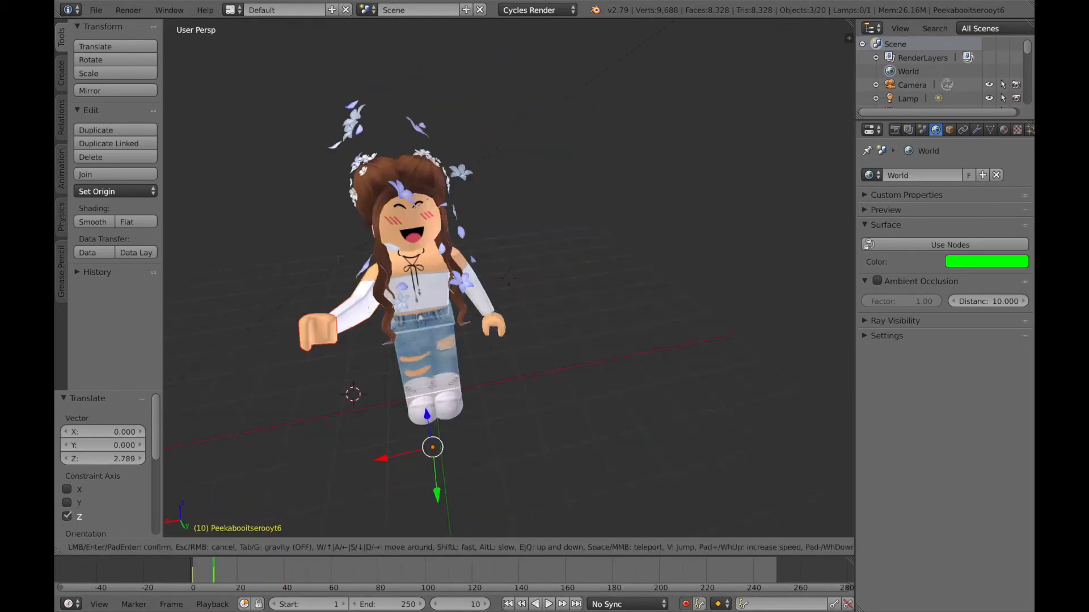
click(508, 277)
- At frame 20, reposition the parts of the avatar's raised right arm
click(237, 570)
click(397, 547)
click(384, 547)
key(shift+f)
click(508, 278)
click(353, 279)
drag(281, 210, 278, 224)
drag(302, 166, 304, 180)
- Nudge the upper arm into line with the shoulder from several angles, about 0.042 along Y
key(shift+f)
click(508, 278)
mouse_move(272, 318)
mouse_down()
mouse_move(307, 329)
mouse_move(282, 304)
mouse_up()
key(shift+f)
click(508, 278)
drag(736, 101, 743, 103)
key(shift+f)
click(508, 278)
- Scrub from the start to frame 30 and lower the upper arm along Z, shifting it about -0.025 along Y
click(194, 570)
drag(195, 570, 260, 570)
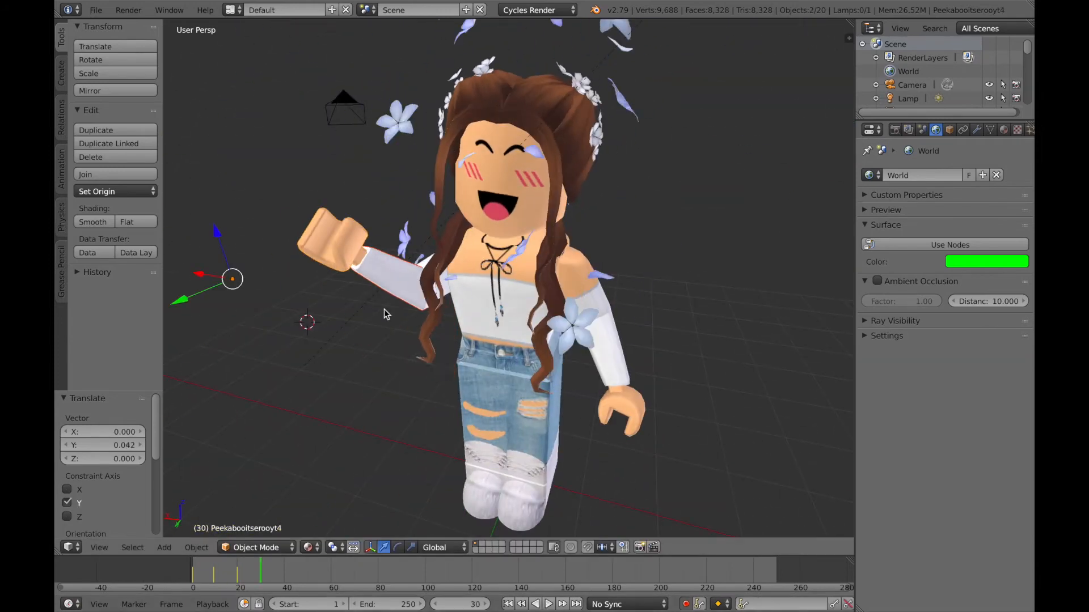
drag(216, 231, 220, 245)
key(shift+f)
click(508, 278)
key(shift+f)
drag(630, 126, 642, 124)
key(shift+f)
click(509, 278)
- At frame 20, rotate the upper arm about the X axis and move it back toward the shoulder
click(237, 569)
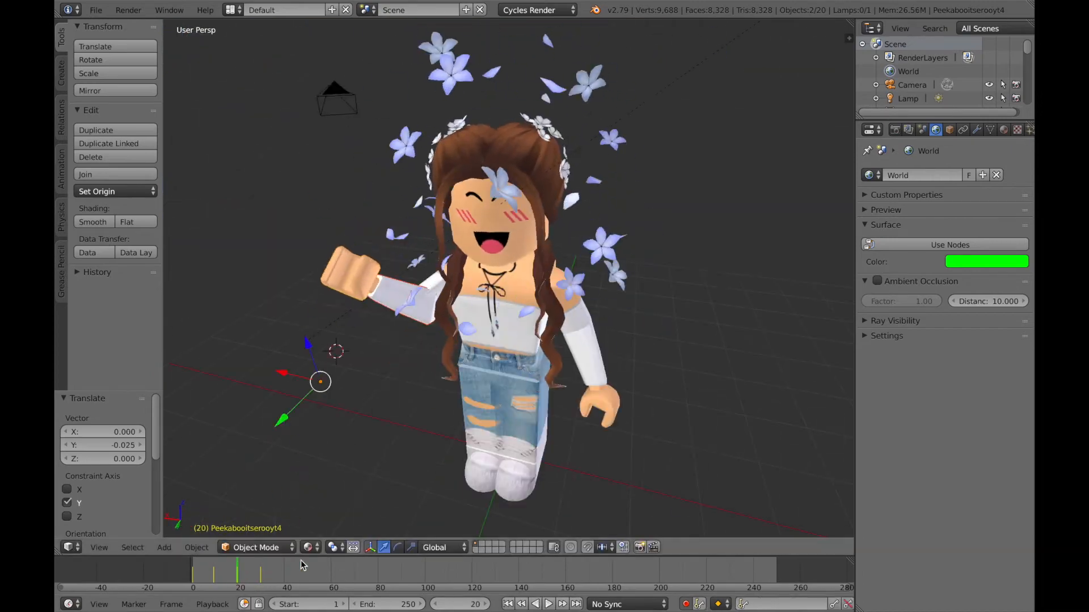
click(355, 285)
key(x)
key(r)
key(x)
click(284, 406)
key(shift+f)
click(508, 278)
drag(723, 143, 733, 144)
drag(713, 164, 708, 160)
- Fine-tune the rotated upper arm's position between the shoulder and forearm at frame 20
key(shift+f)
click(508, 278)
key(shift+f)
click(509, 278)
drag(333, 82, 334, 89)
key(shift+f)
click(508, 278)
drag(472, 382, 465, 383)
key(shift+f)
click(509, 278)
drag(410, 205, 414, 203)
key(shift+f)
click(508, 278)
- Check the joint around frame 20 and finish aligning the upper arm with small moves, including about 0.032 along X
drag(593, 169, 597, 172)
drag(414, 108, 414, 103)
click(238, 575)
drag(242, 576, 238, 575)
drag(321, 56, 326, 54)
key(shift+f)
click(508, 278)
drag(659, 107, 662, 107)
key(shift+f)
click(508, 278)
drag(410, 52, 410, 50)
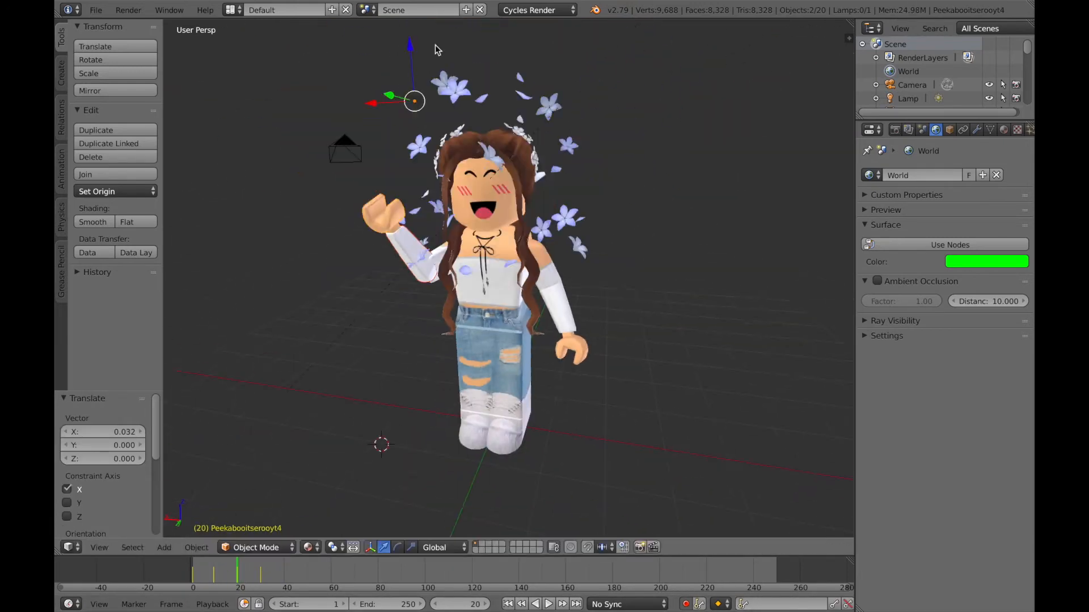
- At frame 30, shift the raised arm about 0.076 along Y and fine-tune it along X to align its joint
click(214, 576)
click(261, 575)
key(shift+f)
click(508, 278)
drag(815, 277, 823, 278)
drag(821, 302, 813, 299)
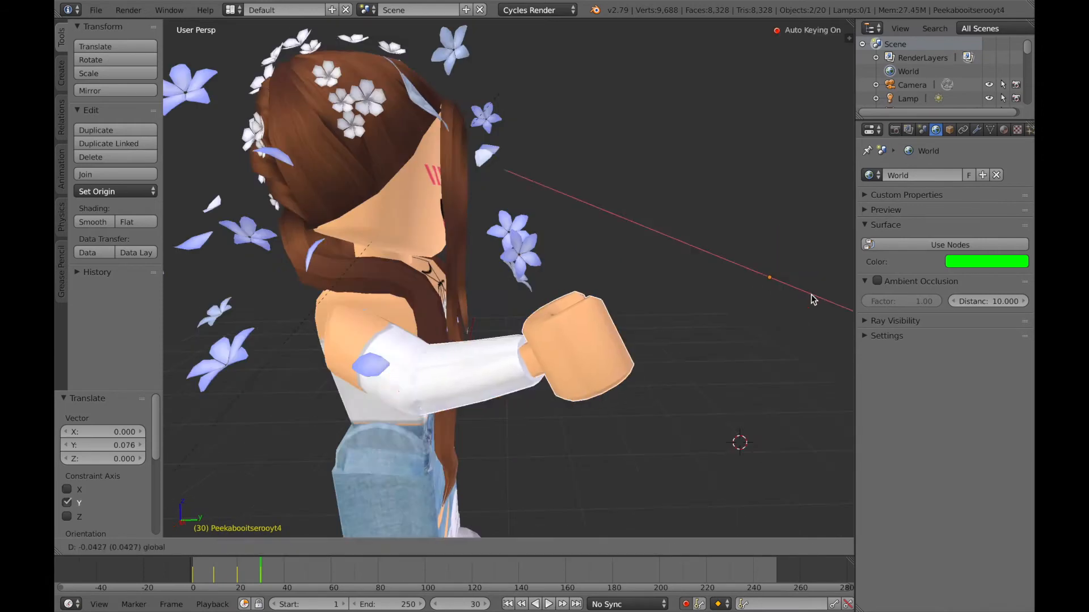
- Go to frame 40 and reposition the forearm and hand for the lowered pose of the wave
key(shift+f)
click(508, 278)
key(x)
click(284, 567)
key(ctrl+z)
click(397, 547)
click(384, 548)
drag(359, 359, 359, 336)
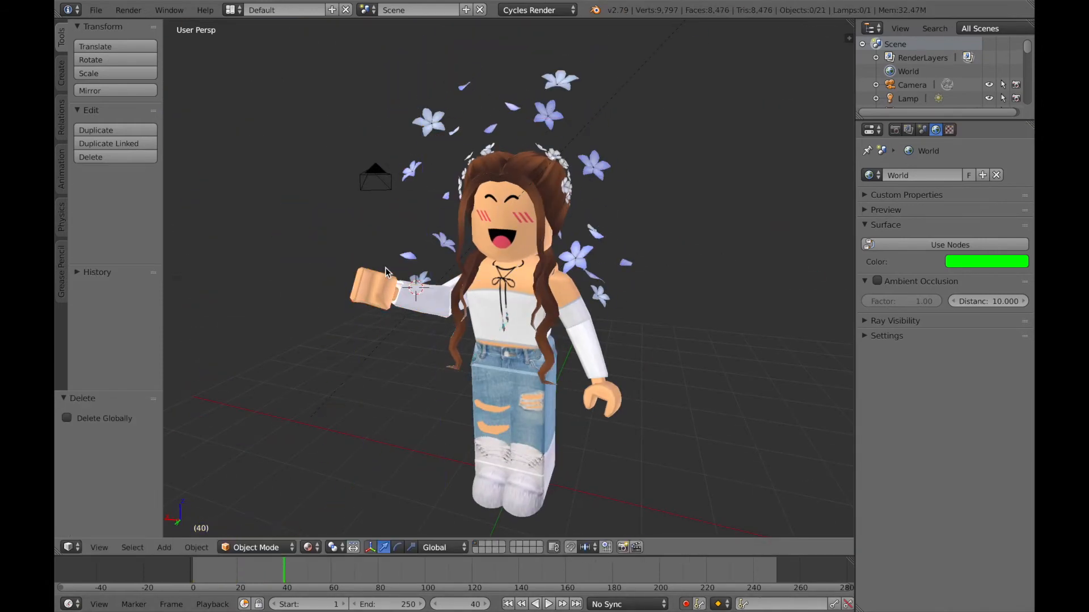
- Delete the stray extra object and shift the forearm and hand about -0.097 along Y at frame 40
key(x)
key(shift+f)
click(508, 277)
key(shift+f)
click(508, 277)
drag(787, 161, 780, 161)
- Play the animation from the start and stop near frame 5 to examine the arm joint up close
click(195, 575)
key(alt+a)
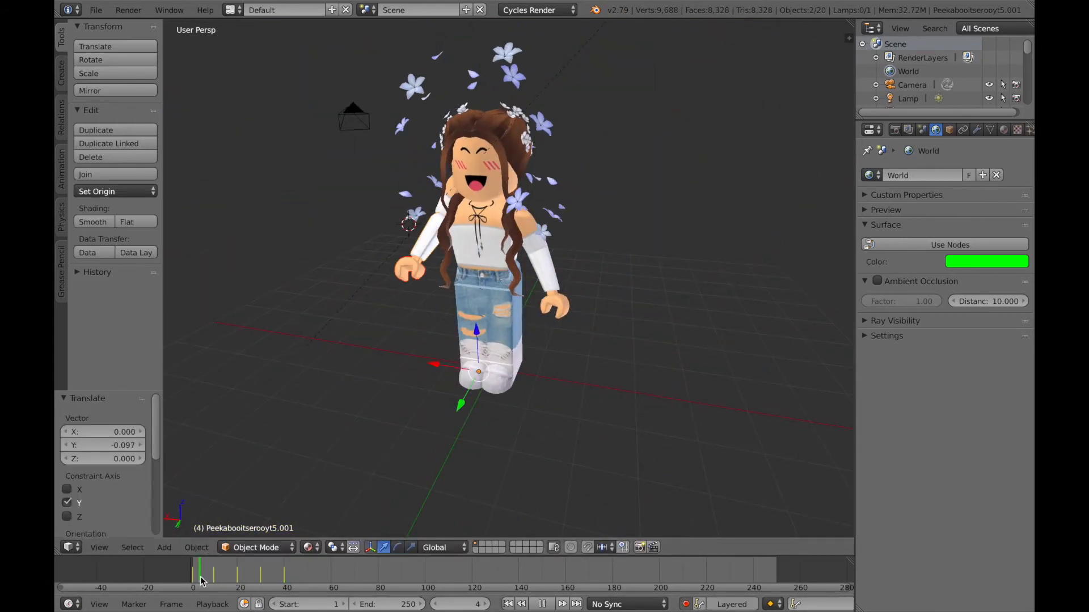
key(alt+a)
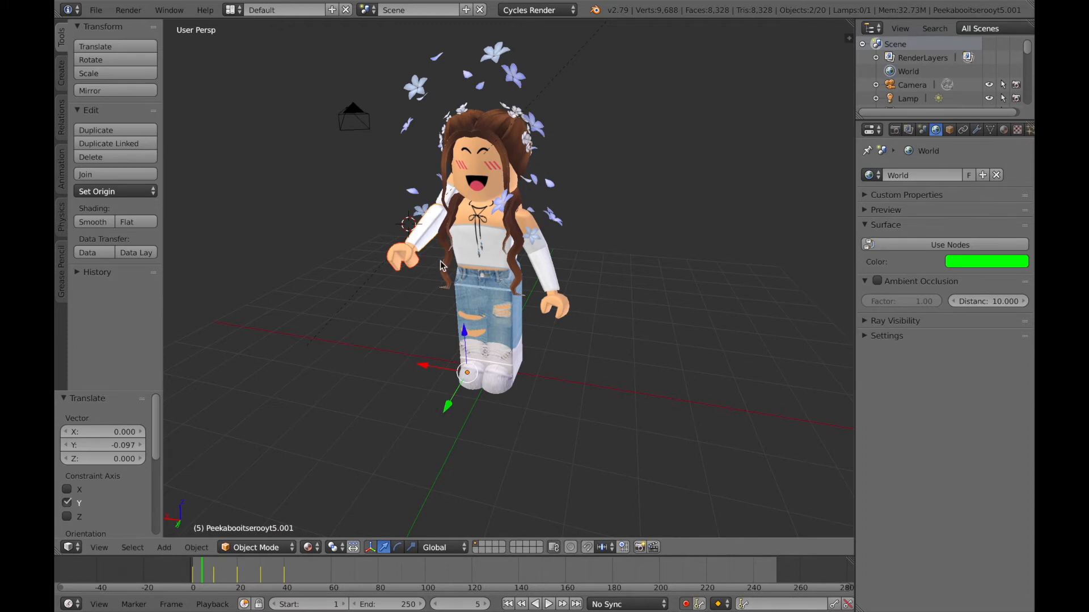
scroll(435, 146, up, 1)
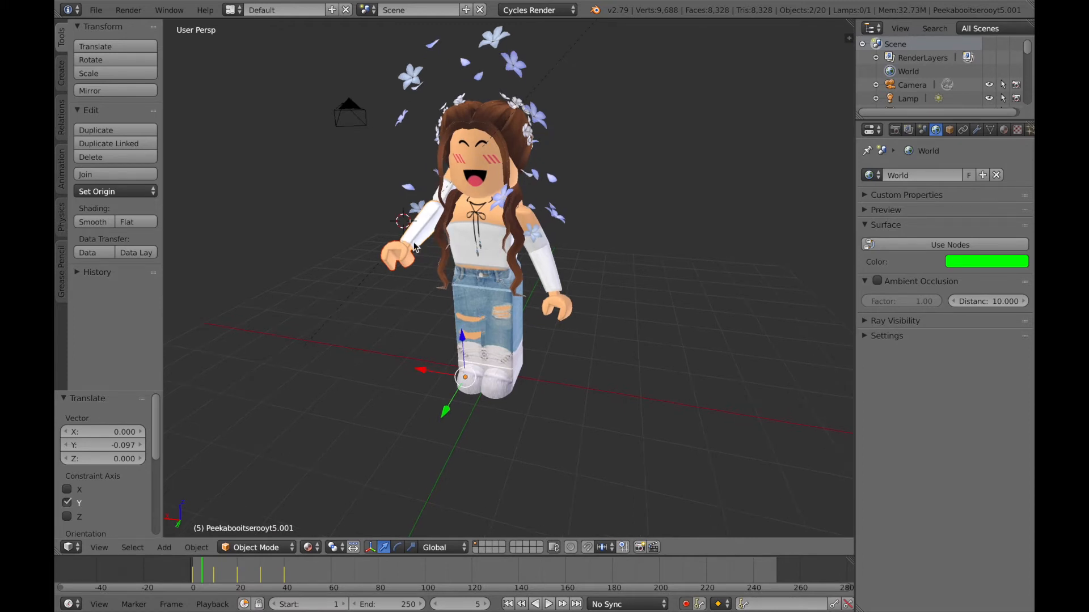
scroll(400, 199, up, 5)
scroll(400, 199, down, 3)
- At frame 5, move the arm pieces back onto the shoulder with small shifts, including about -0.037 along Z
key(shift+f)
key(a)
key(a)
key(a)
click(511, 283)
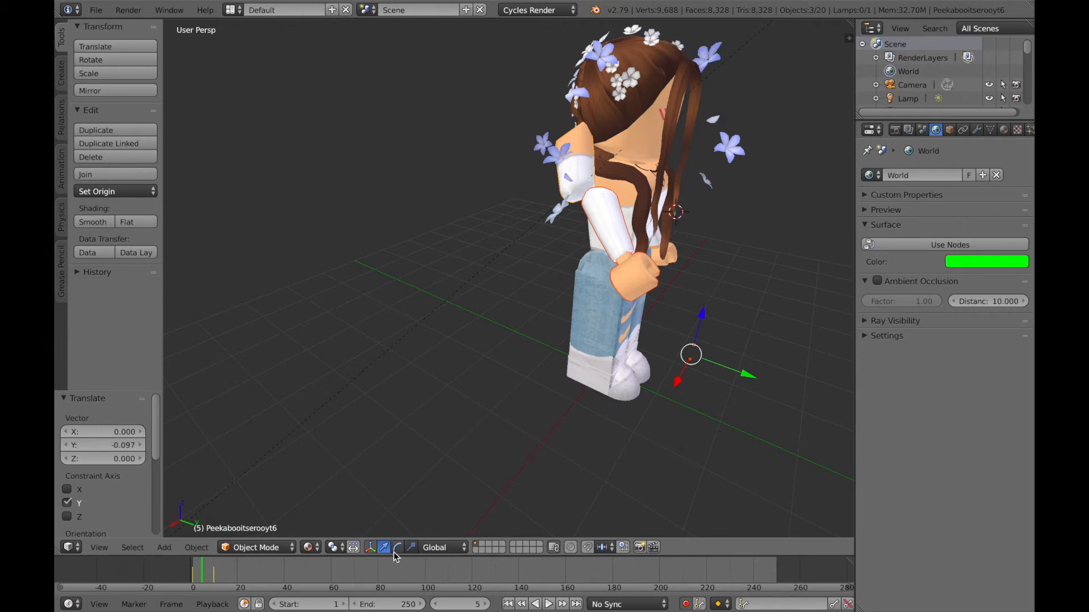
mouse_move(750, 376)
mouse_down()
mouse_move(785, 384)
mouse_move(745, 387)
mouse_up()
drag(742, 333, 766, 418)
drag(744, 372, 739, 371)
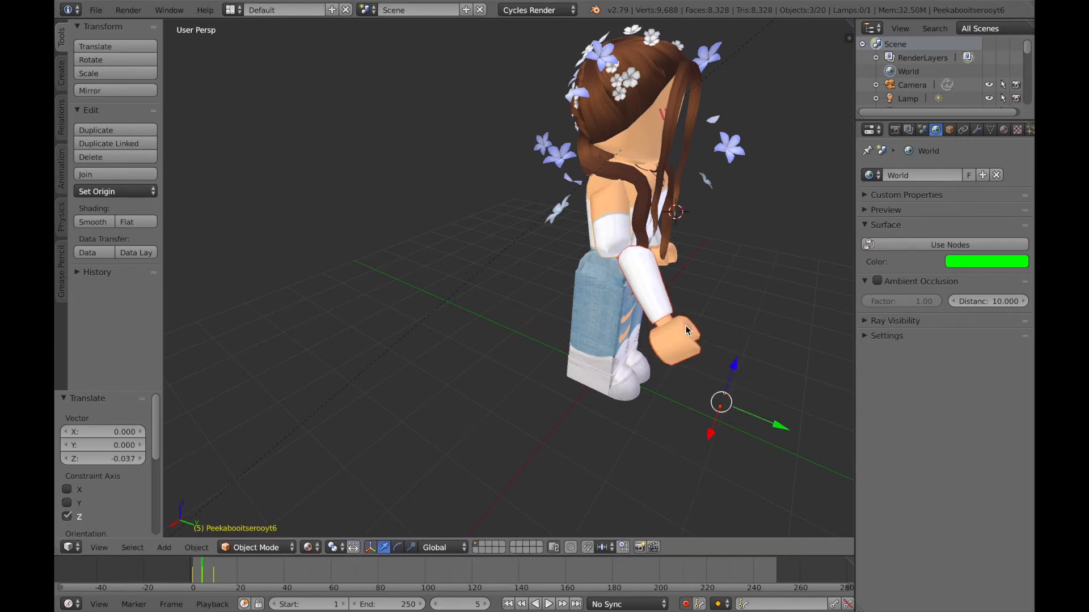
- Scrub on to frame 40 checking the wave, and correct the arm's height by about 0.111 along Z
drag(207, 582, 273, 582)
key(shift+f)
key(shift+f)
click(285, 574)
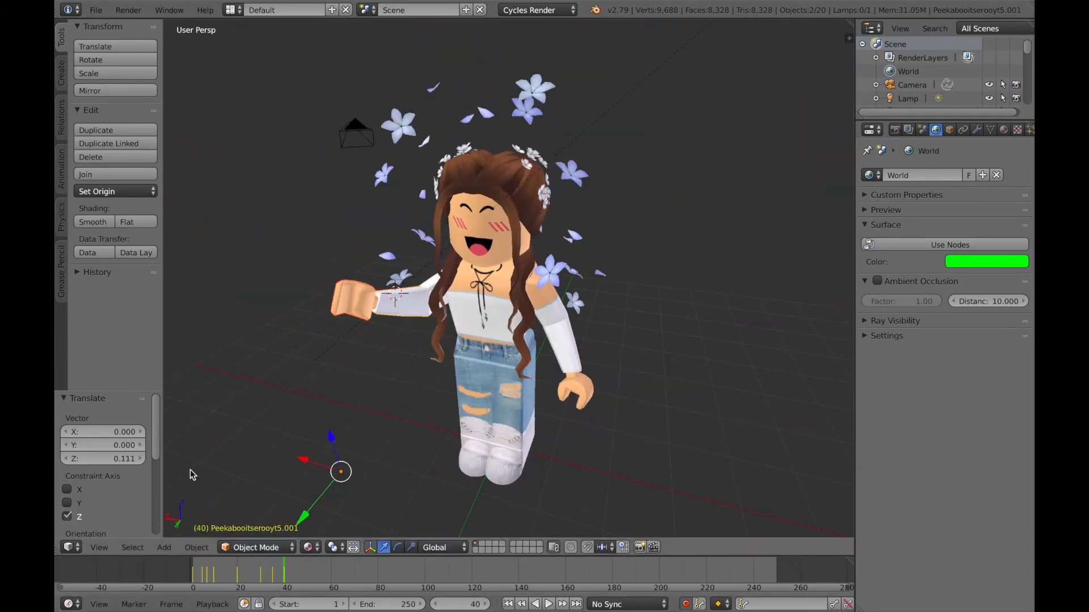
scroll(424, 443, down, 3)
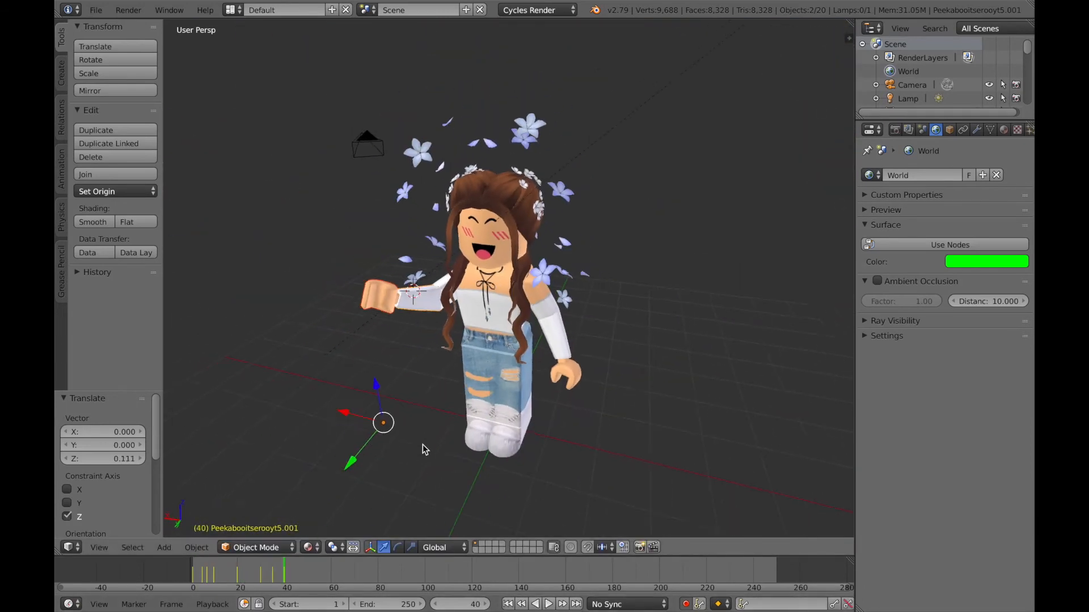
scroll(423, 445, down, 1)
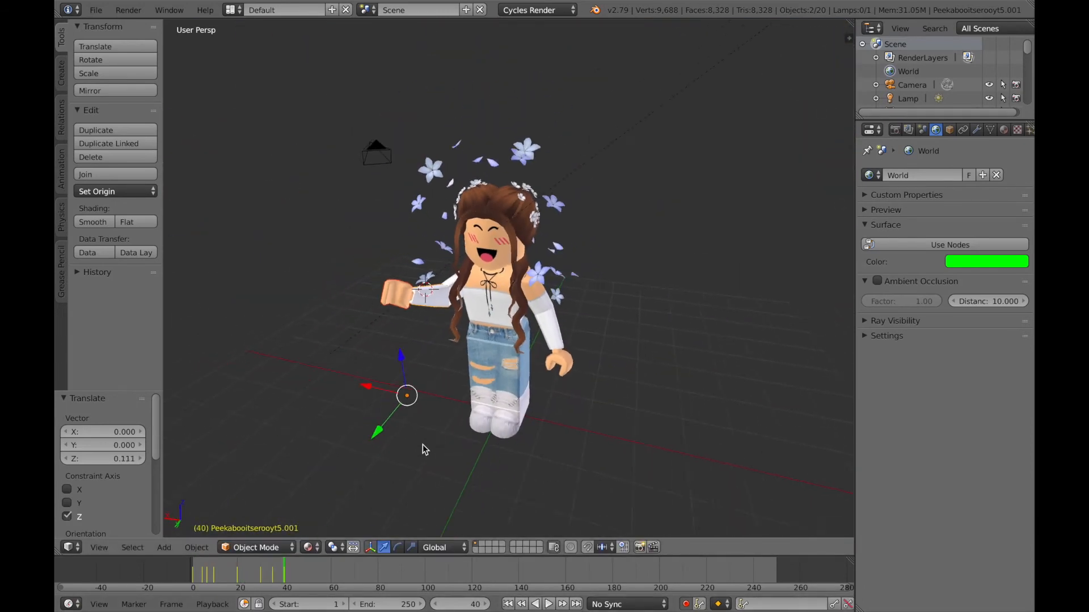
- Select the camera, look through it at frame 1 and fly it to frame the avatar's upper body and flowers
right_click(379, 156)
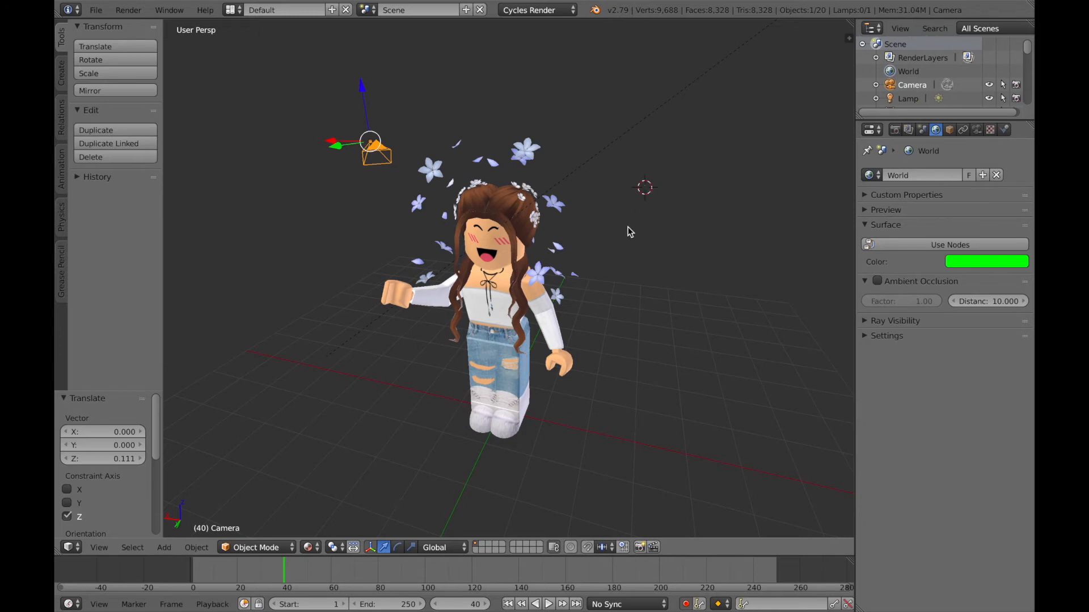
key(shift+a)
click(716, 257)
key(KP_0)
key(shift+Left)
key(shift+f)
key(d)
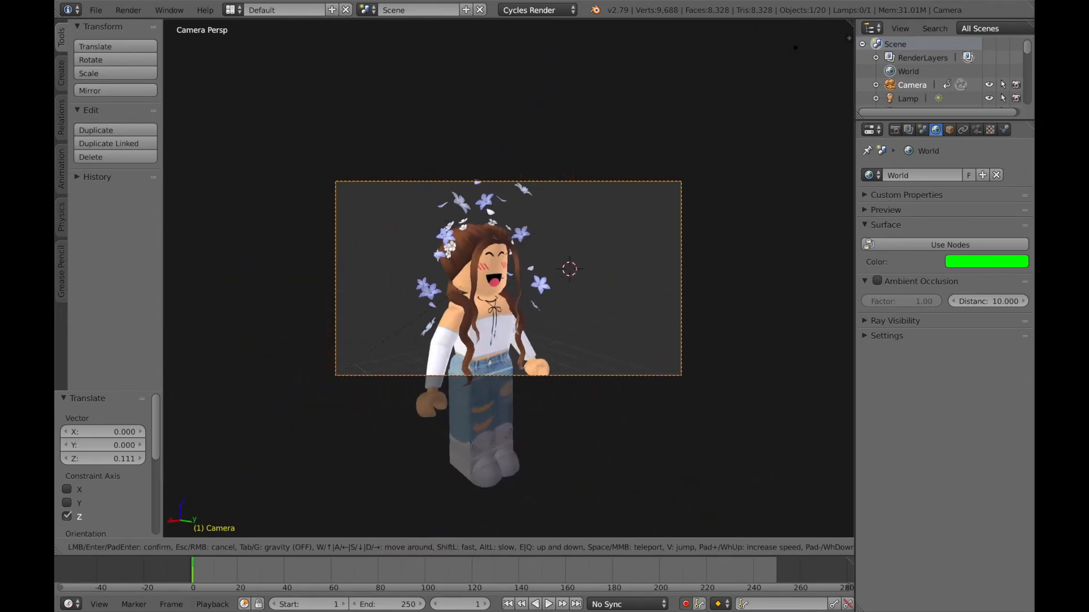
click(508, 278)
- Try flying the camera to new framings of the avatar at frames 10 and 20
key(alt+a)
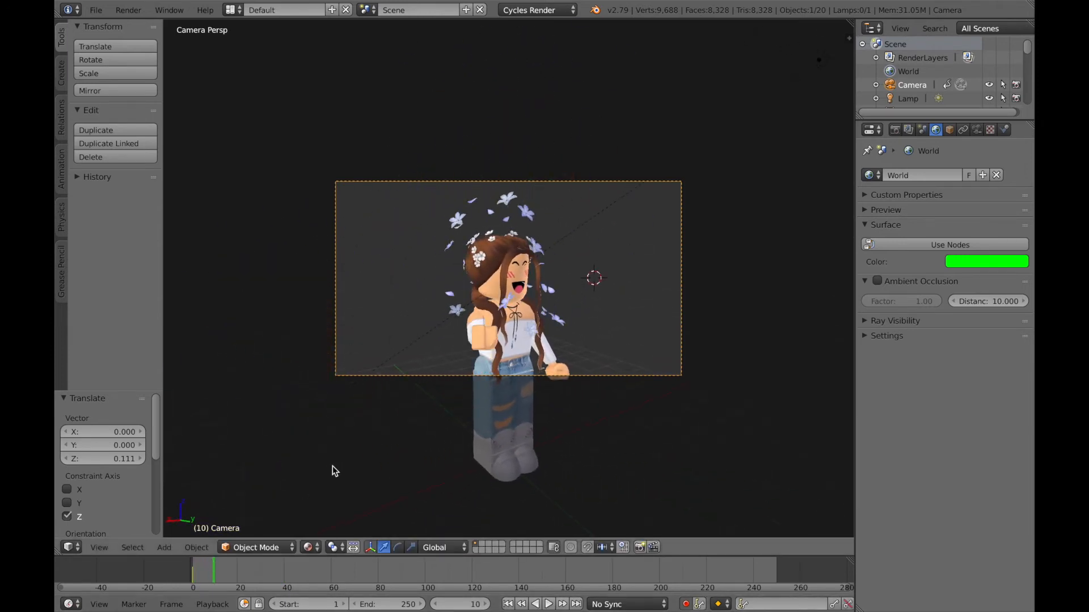
key(alt+a)
key(alt+a)
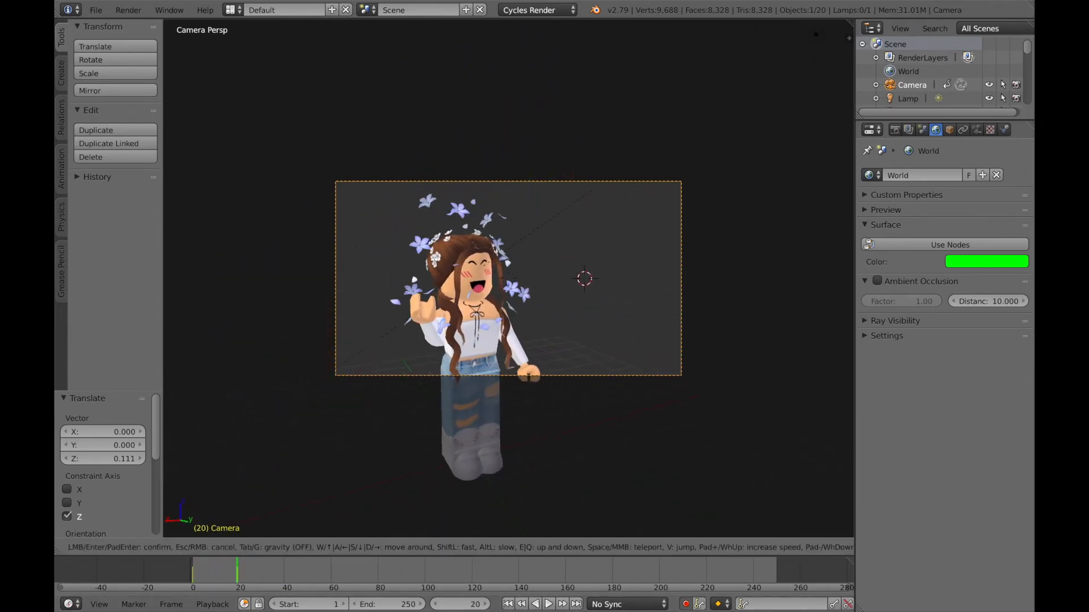
drag(237, 565, 215, 576)
key(shift+f)
key(d)
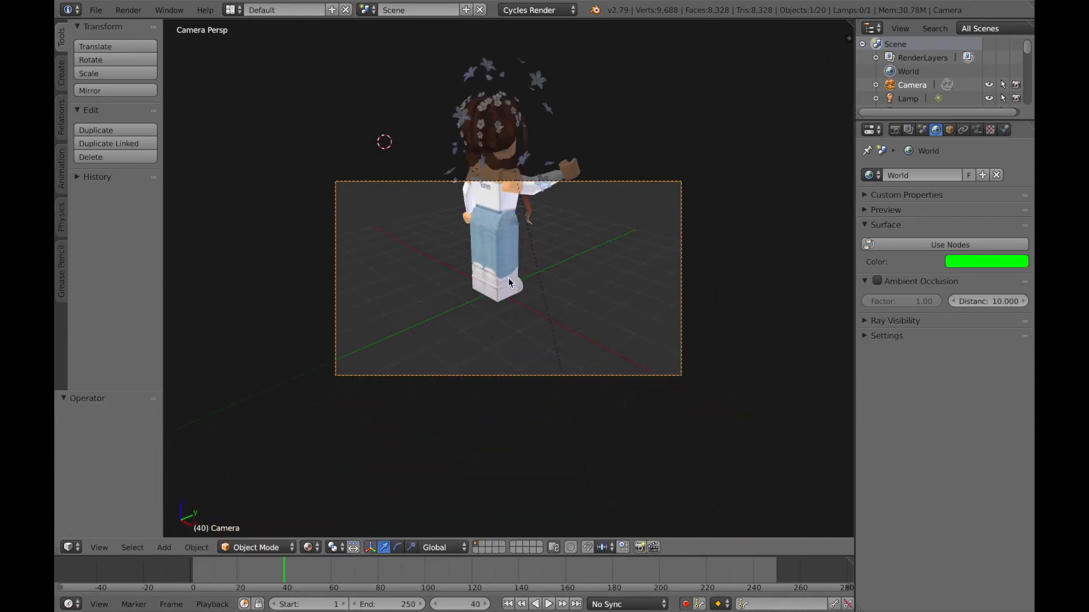
- Return to frame 1 and fly the camera around from behind to the avatar's front
drag(288, 573, 194, 575)
key(shift+f)
key(d)
key(w)
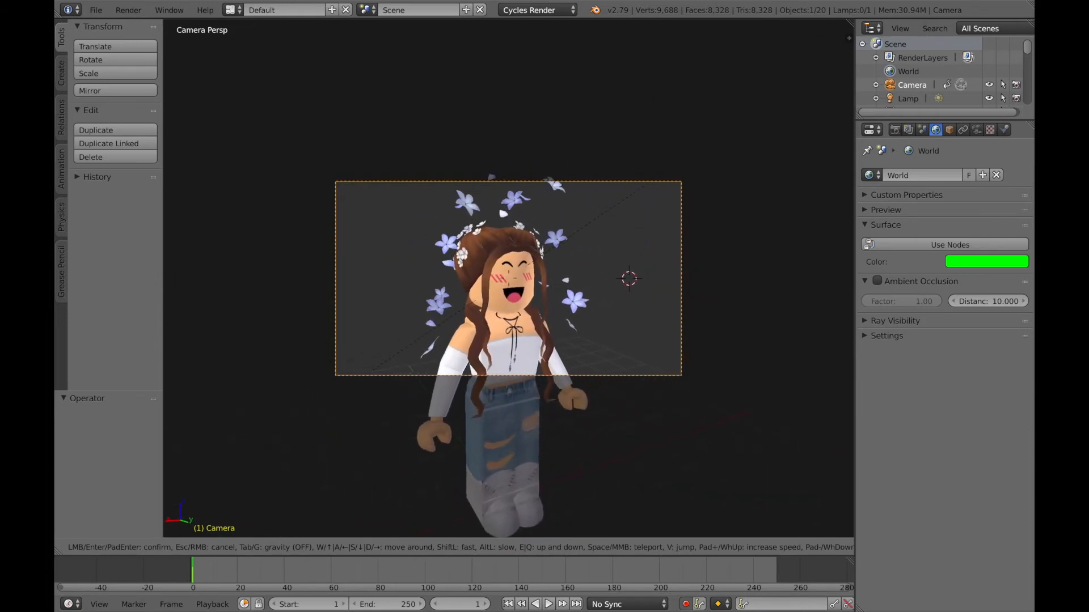
key(Return)
- Fly the camera sideways and closer to the avatar for new positions at frames 10 and 20
click(215, 570)
key(shift+f)
key(d)
key(w)
key(Return)
click(214, 566)
drag(214, 566, 237, 567)
key(shift+f)
key(d)
key(Return)
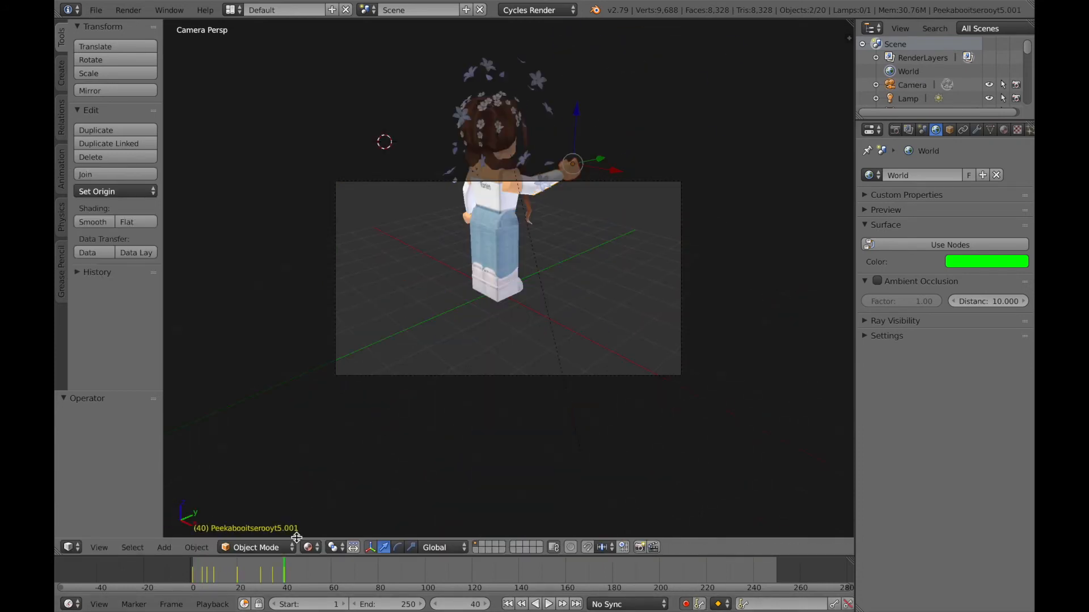
- Select the camera at frame 1 and fly it from behind the avatar to a front three-quarter framing
drag(282, 569, 193, 572)
right_click(363, 375)
key(shift+f)
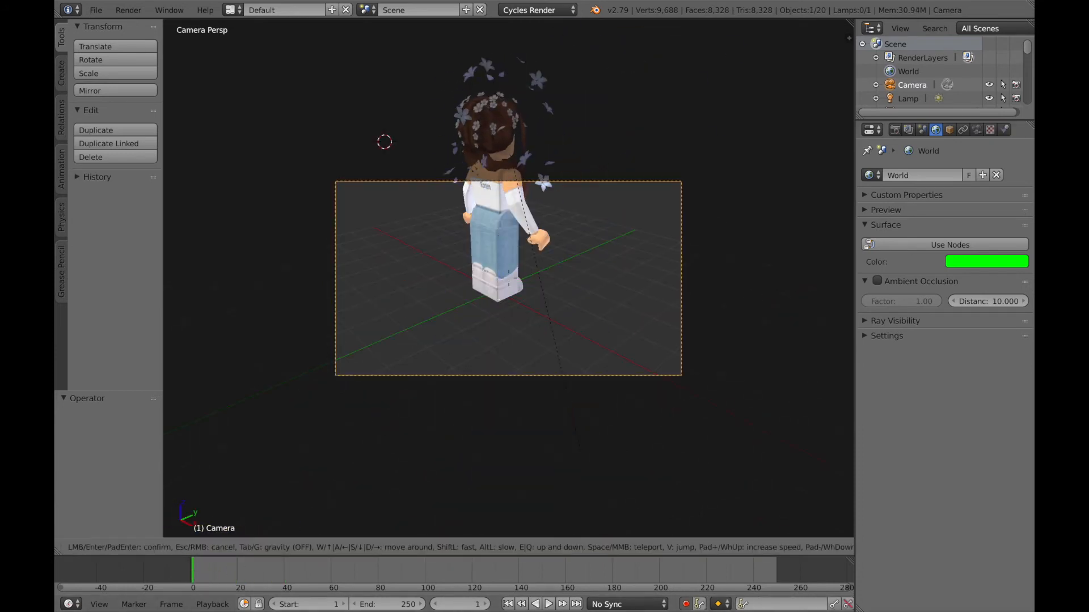
key(d)
key(w)
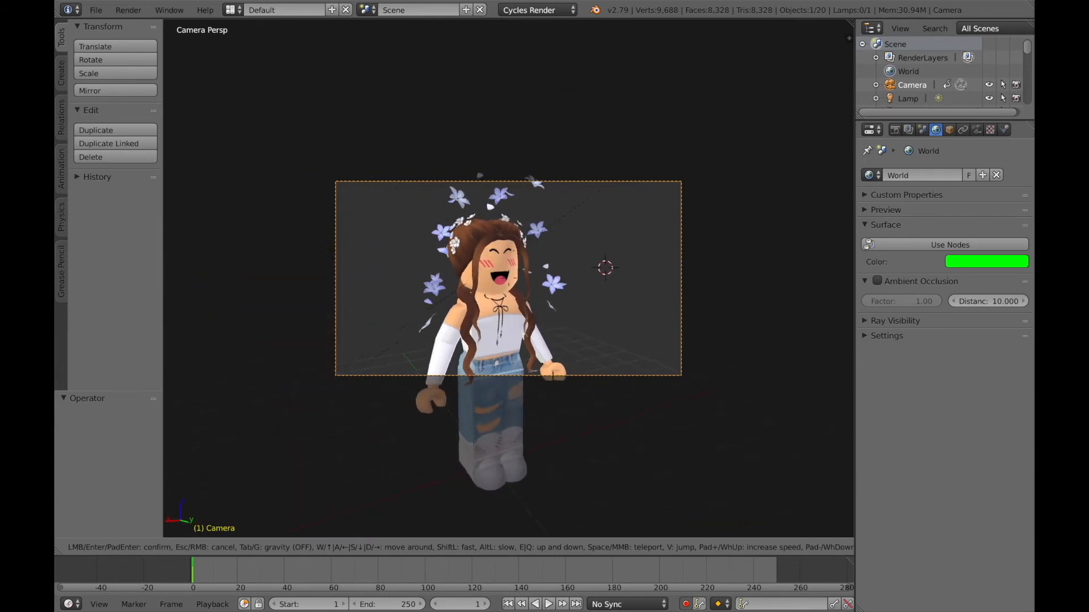
- At frame 10, fly the camera around to face the avatar straight from the front
key(alt+a)
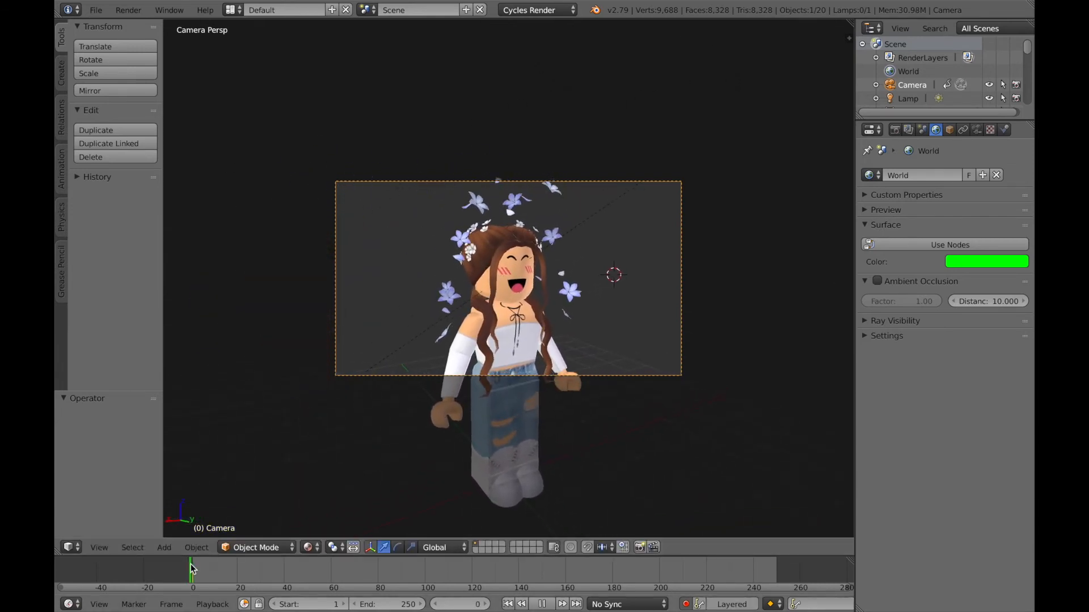
key(d)
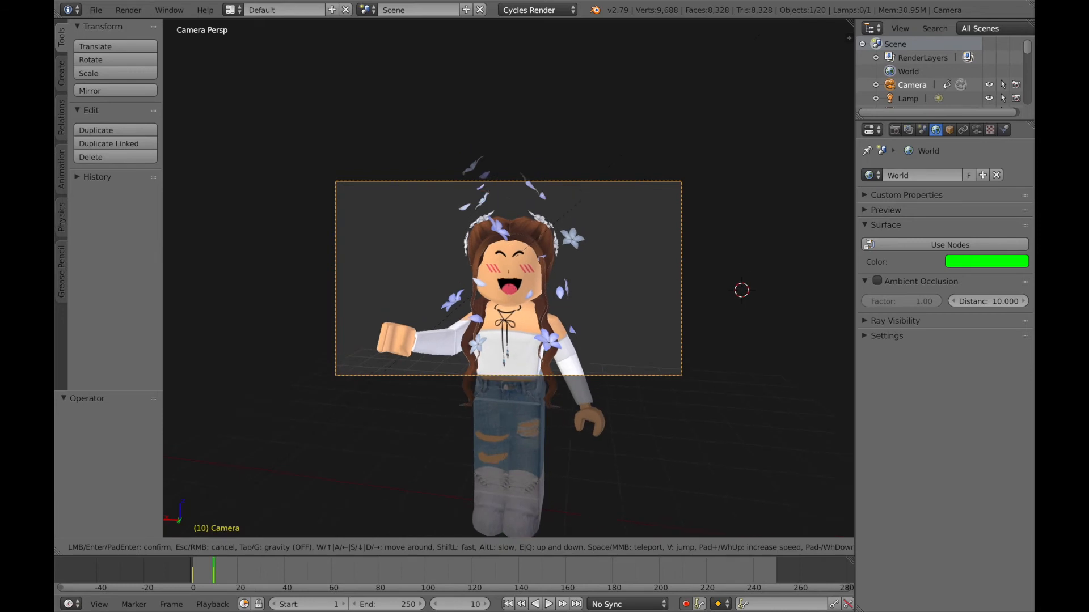
click(256, 535)
- At frame 20, leave the camera view and rotate the camera about the Y axis and about 4.13° around Z
click(237, 570)
click(99, 547)
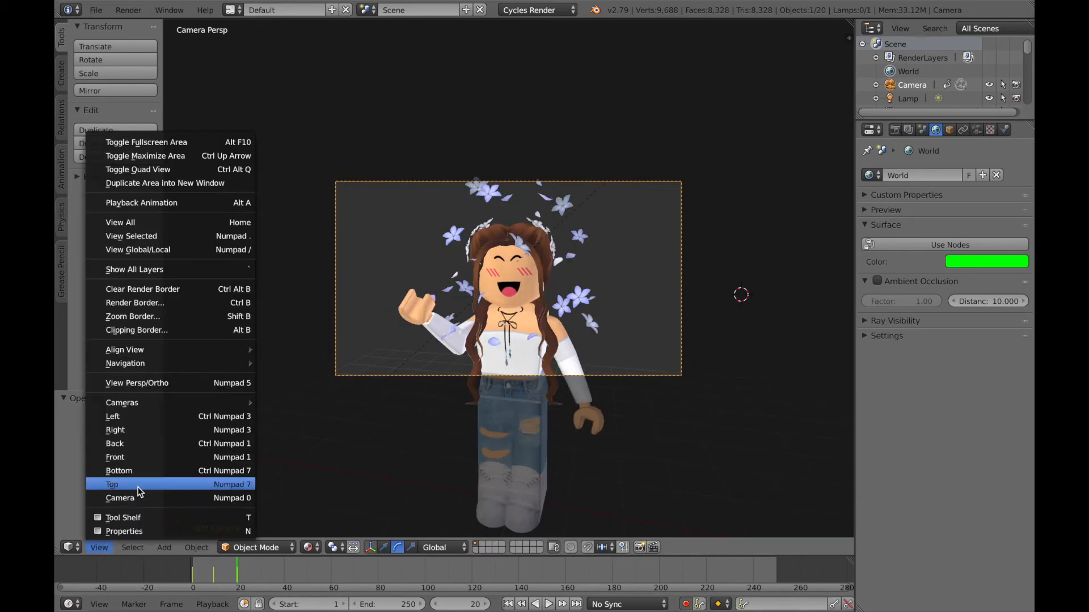
click(138, 486)
key(r)
key(y)
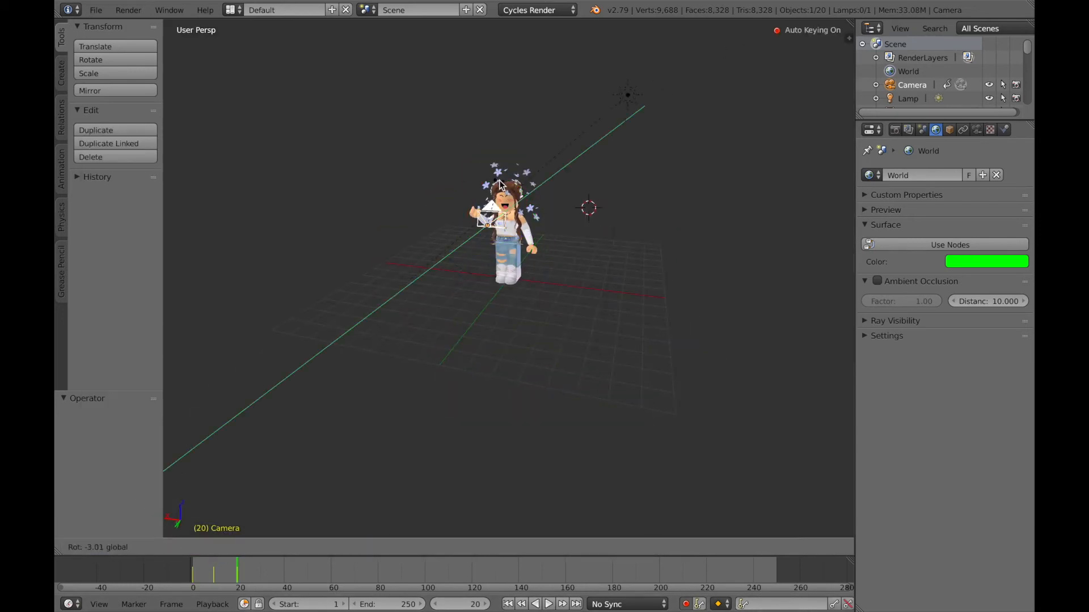
click(509, 248)
key(r)
key(z)
click(488, 248)
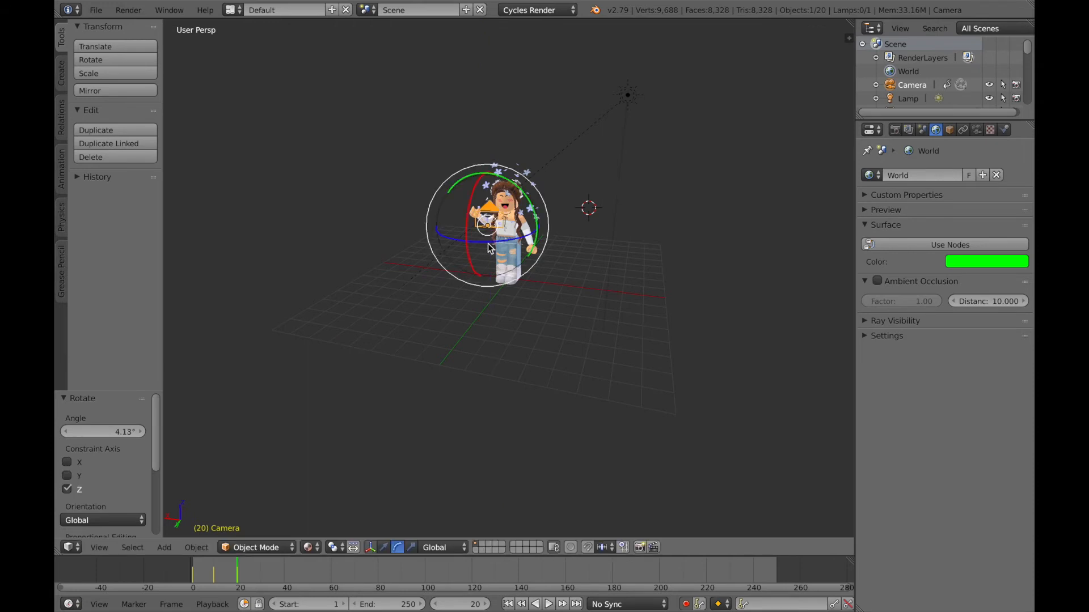
- Tilt the camera further at frame 20 with rotations about X and Z, and about 9.87° around Y
key(r)
key(x)
click(477, 256)
key(r)
key(z)
click(519, 208)
key(r)
key(y)
click(535, 216)
- Check the tilted framing through the camera and fly it to new positions for frames 30 and 40
click(132, 547)
mouse_move(99, 547)
click(127, 495)
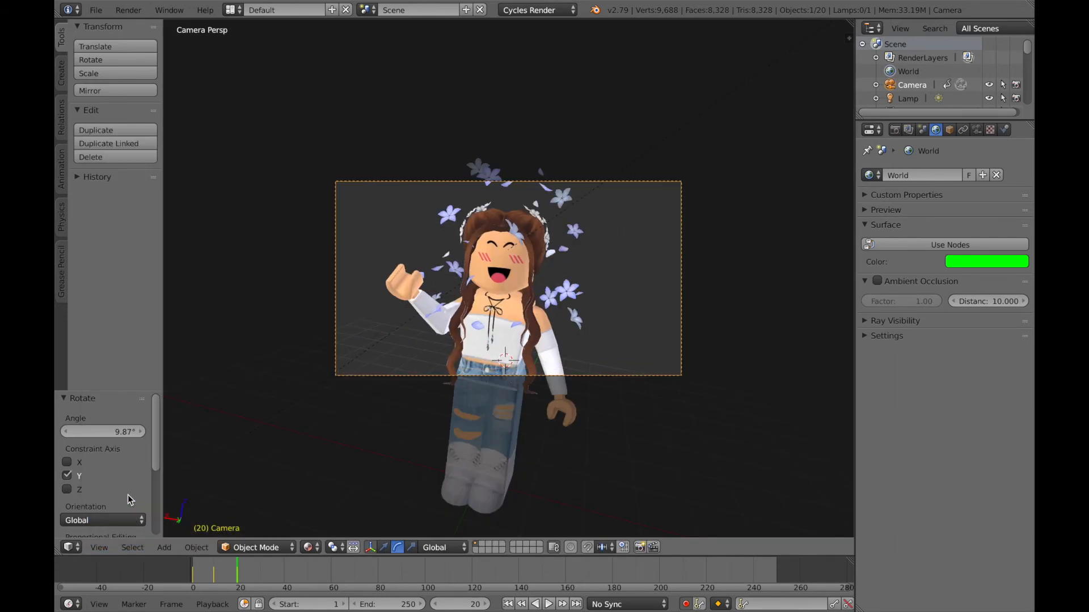
key(shift+f)
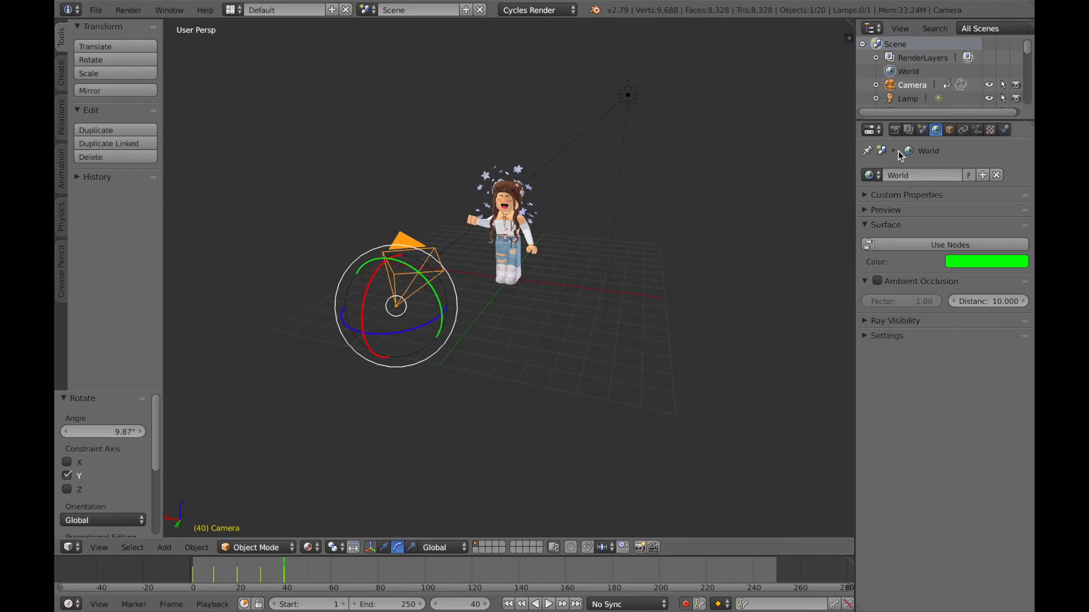
- Set the render resolution scale to 100%
click(895, 131)
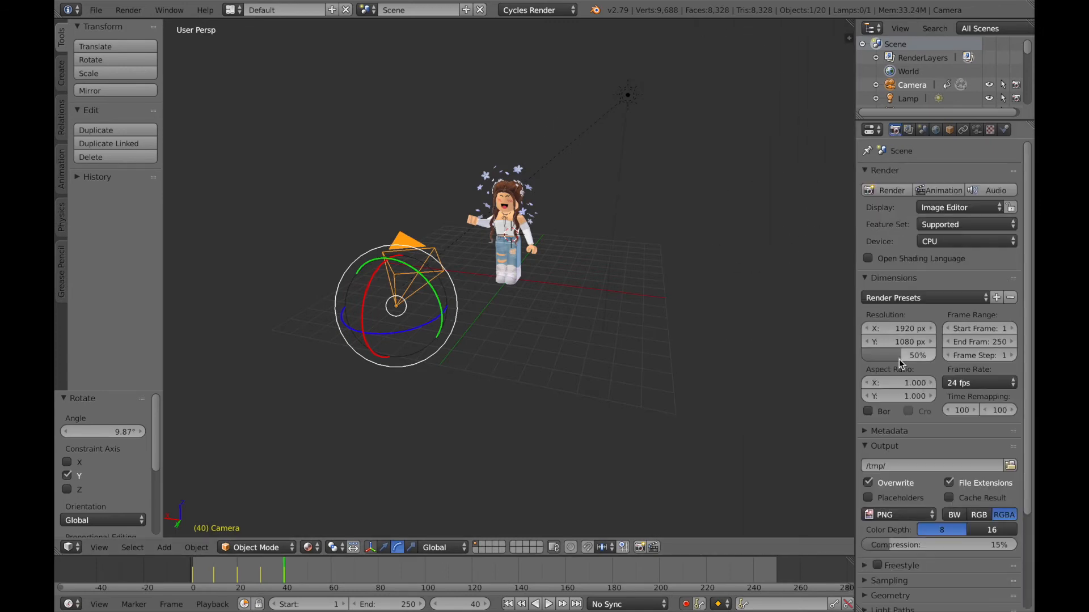
drag(907, 356, 939, 359)
scroll(924, 499, down, 1)
- Set the render output format to AVI JPEG with 100% quality
click(920, 515)
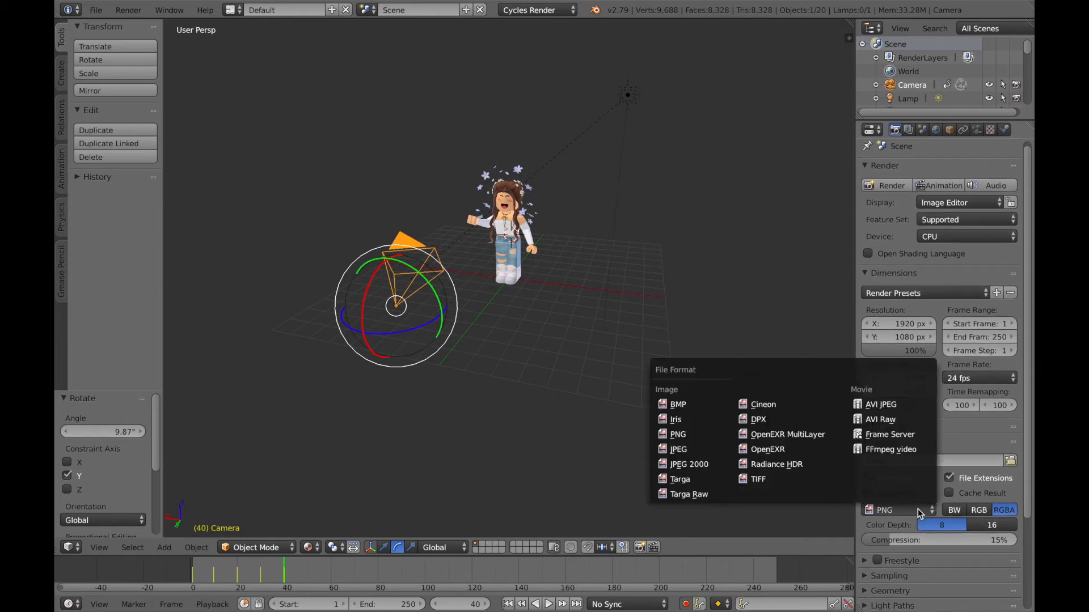
click(871, 512)
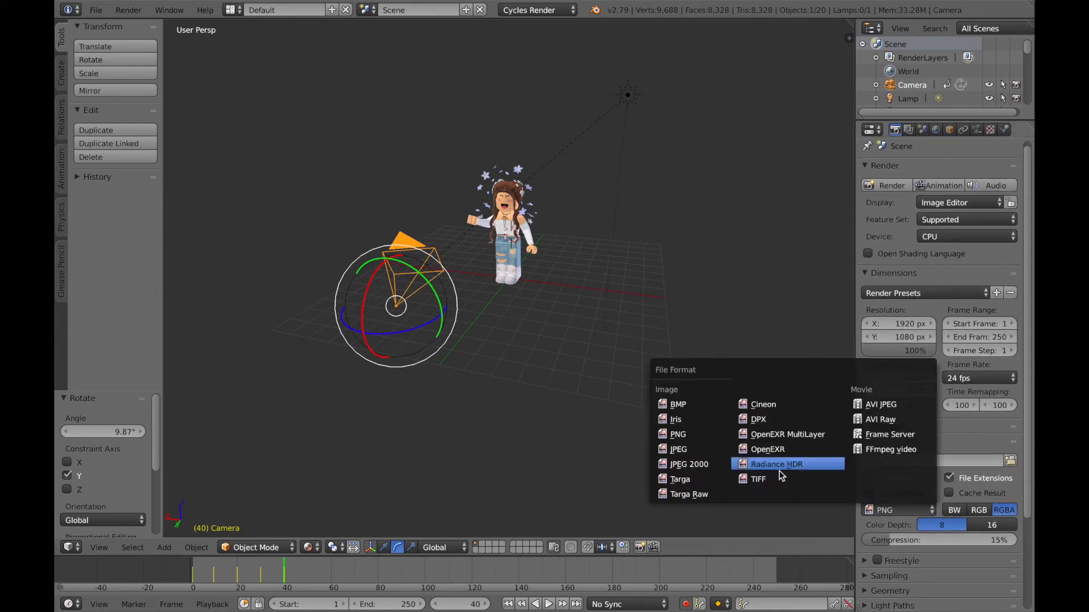
click(898, 406)
scroll(917, 484, down, 1)
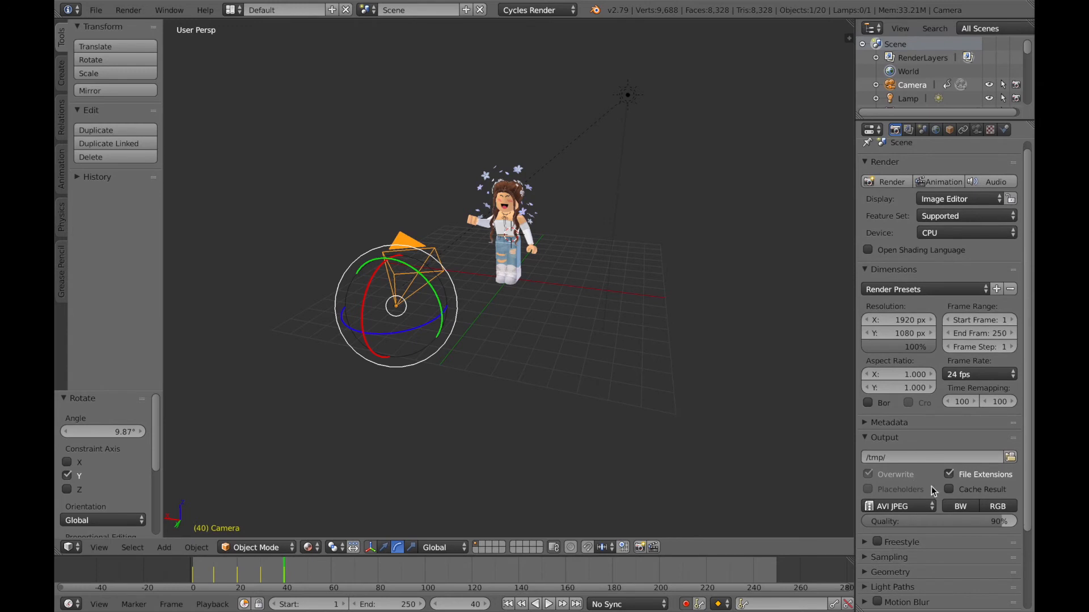
drag(1005, 523, 1019, 525)
- Enable Ambient Occlusion in the world settings
click(936, 130)
click(878, 281)
scroll(944, 355, down, 2)
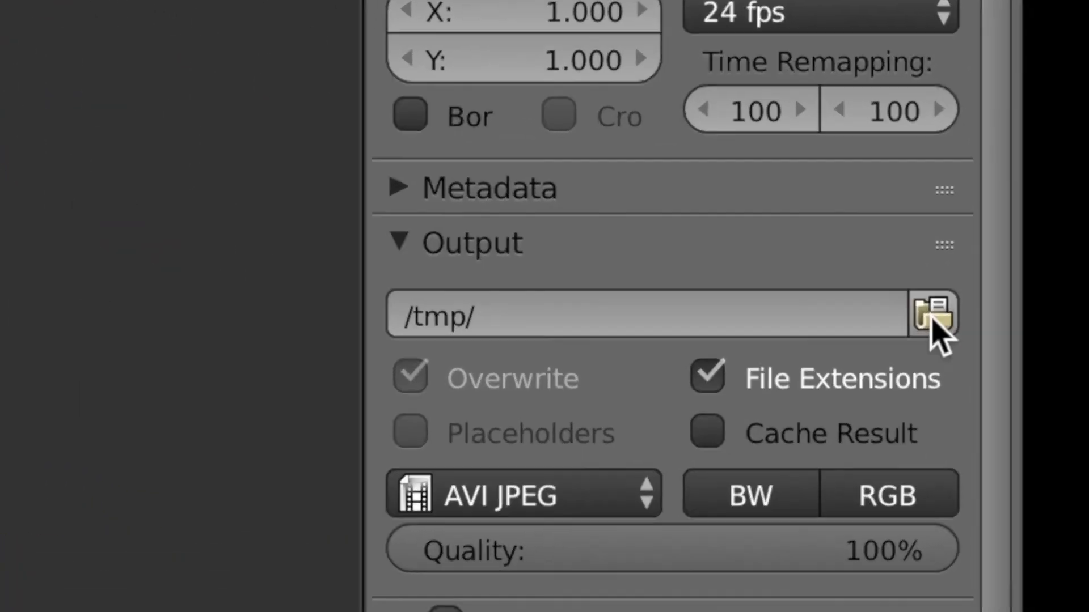
- Choose the destination folder for the rendered video and set the end frame to 41
click(933, 316)
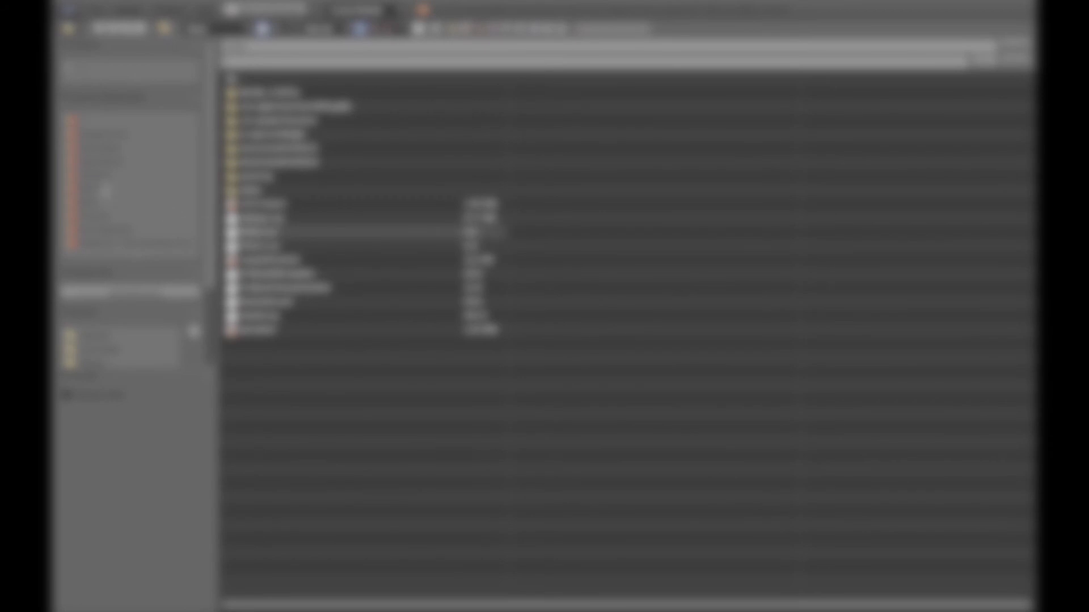
click(105, 176)
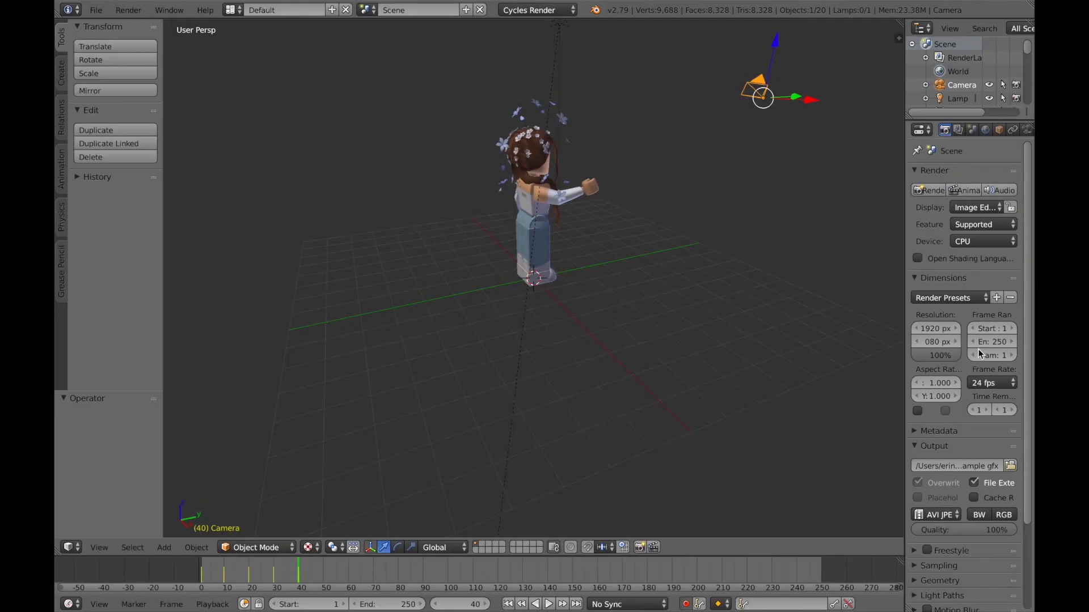
click(1000, 342)
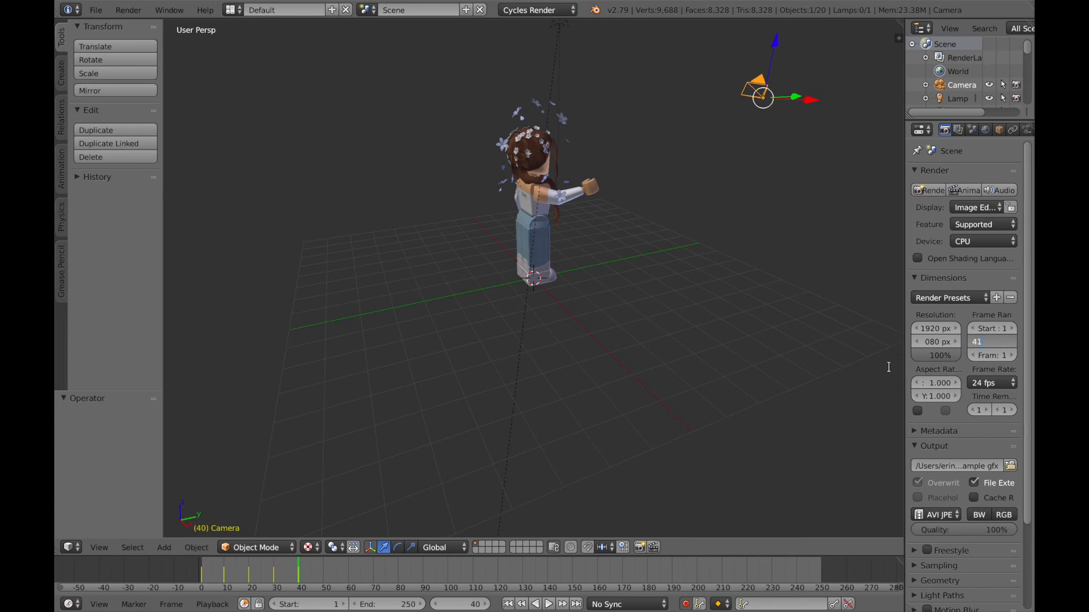
key(Return)
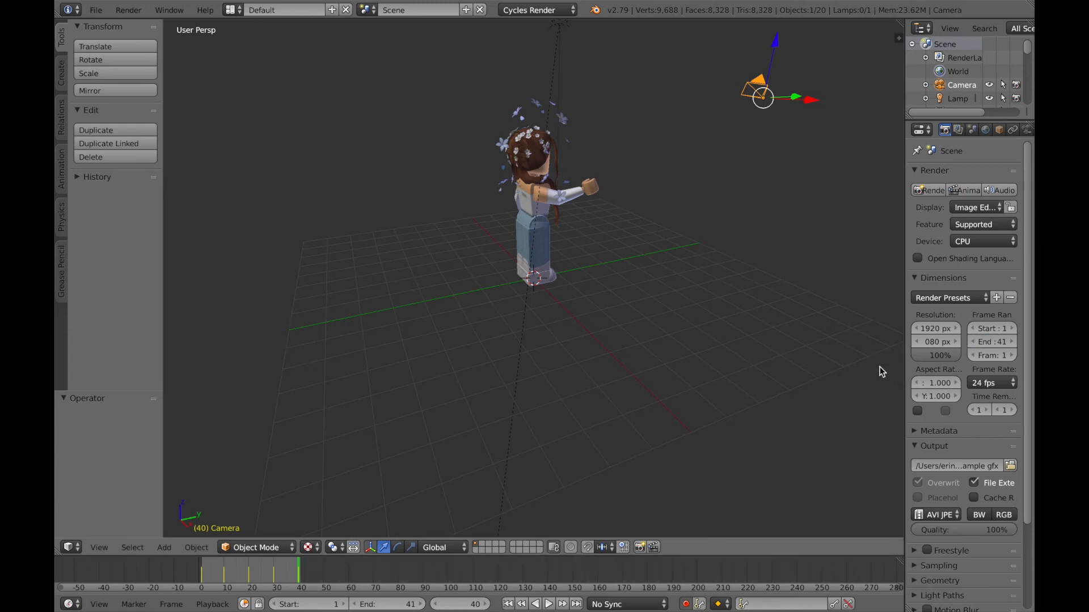
- Keep the frame rate at 24 fps and render the full animation
click(991, 385)
click(991, 385)
click(133, 13)
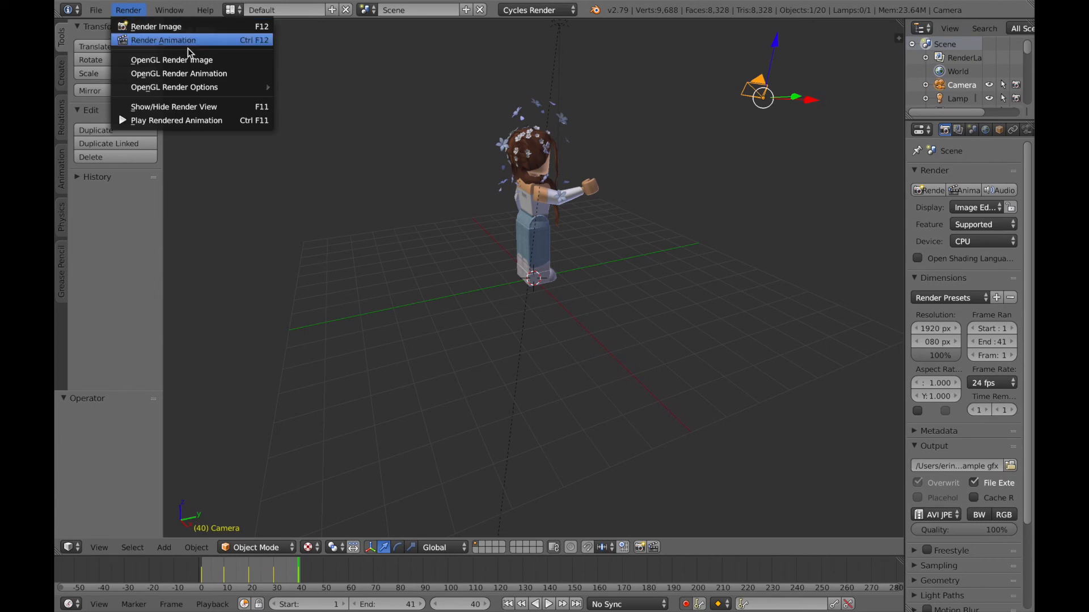
click(214, 42)
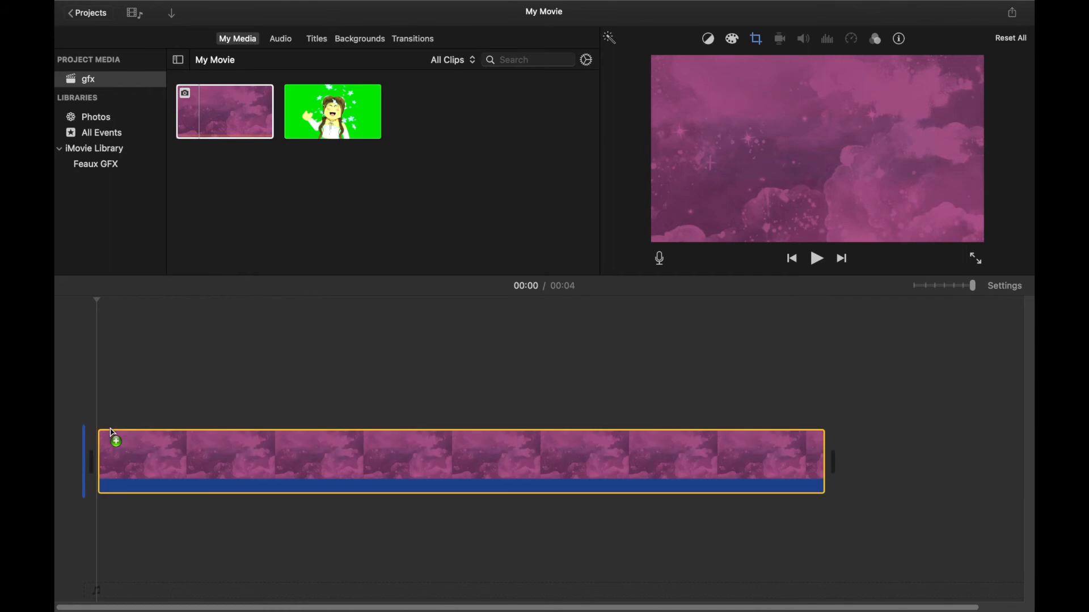
- Switch to iMovie and place the green-screen avatar clip above the start of the pink cloud background clip in the timeline
drag(281, 136, 89, 369)
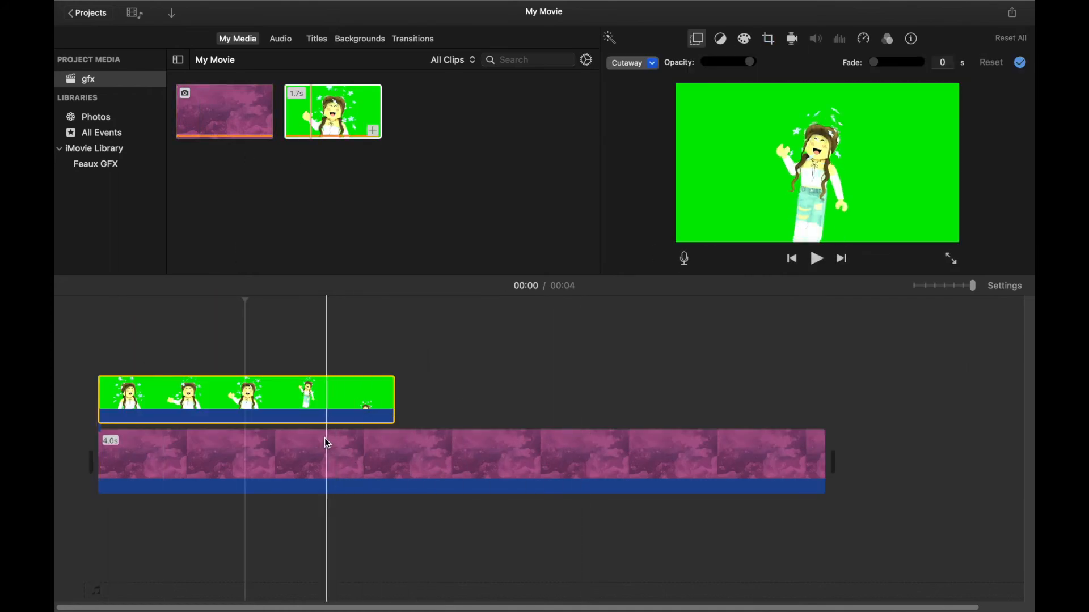
click(291, 423)
click(305, 400)
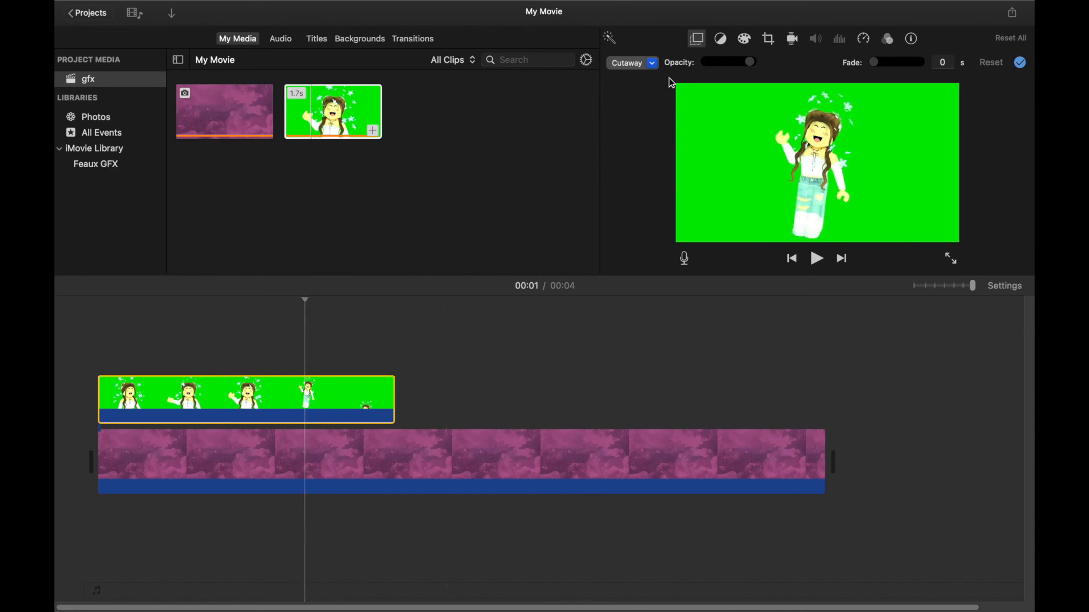
- Set the avatar clip's overlay mode to Green/Blue Screen to key out its green background
click(651, 63)
click(661, 94)
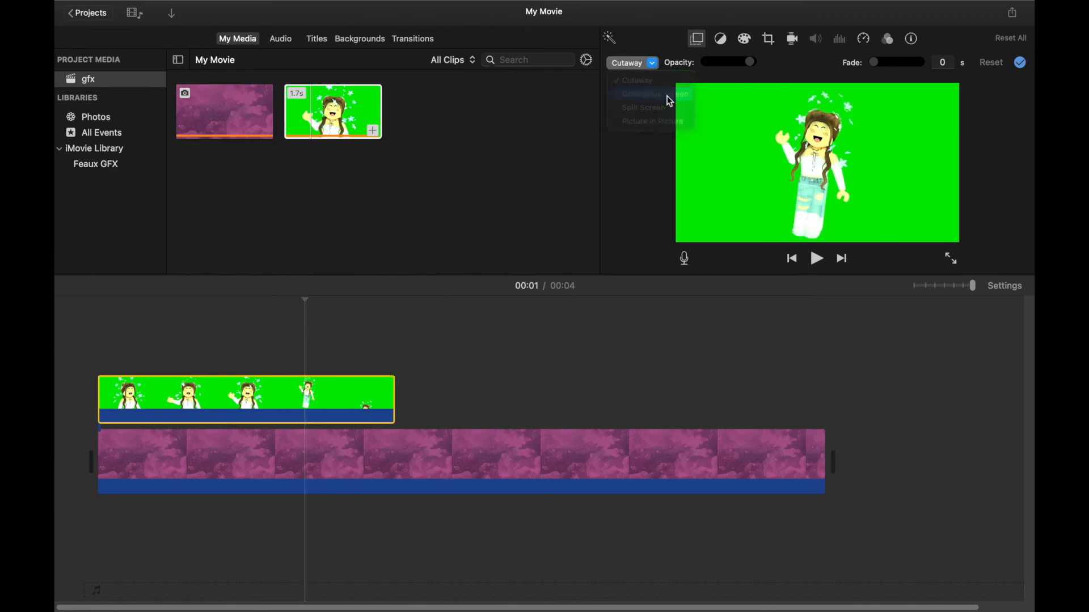
drag(769, 62, 682, 79)
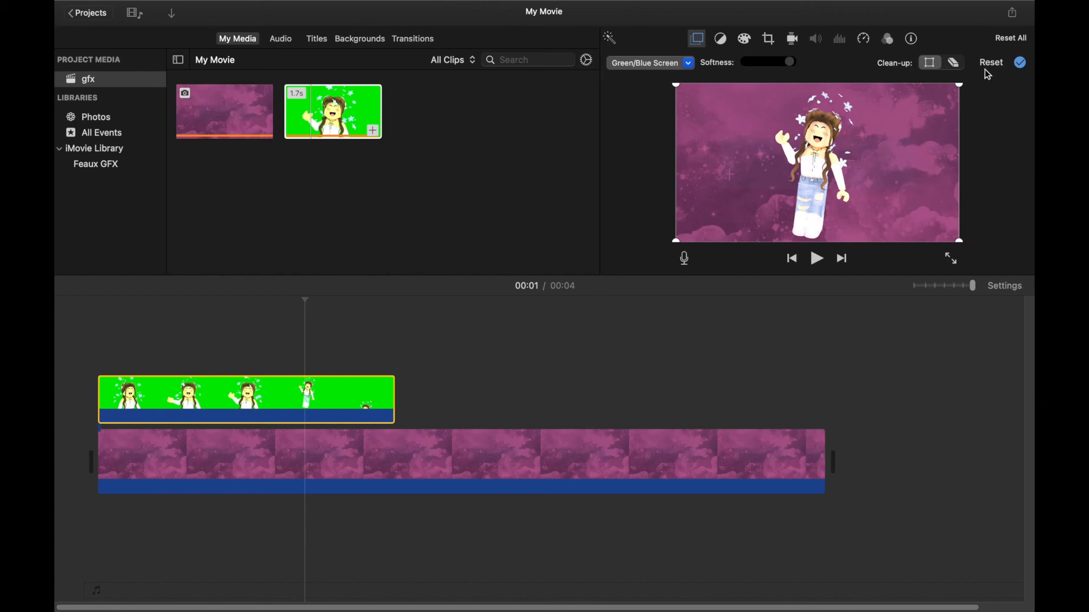
- Apply a White Balance correction to the avatar clip by sampling a color from the video frame
click(723, 40)
click(743, 41)
click(728, 42)
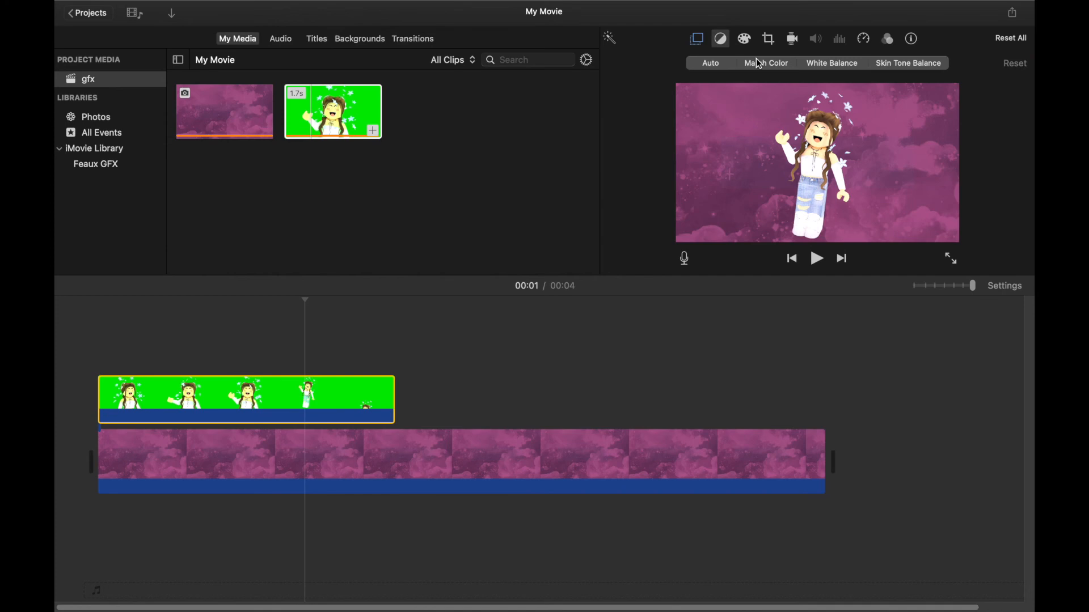
click(832, 63)
click(729, 174)
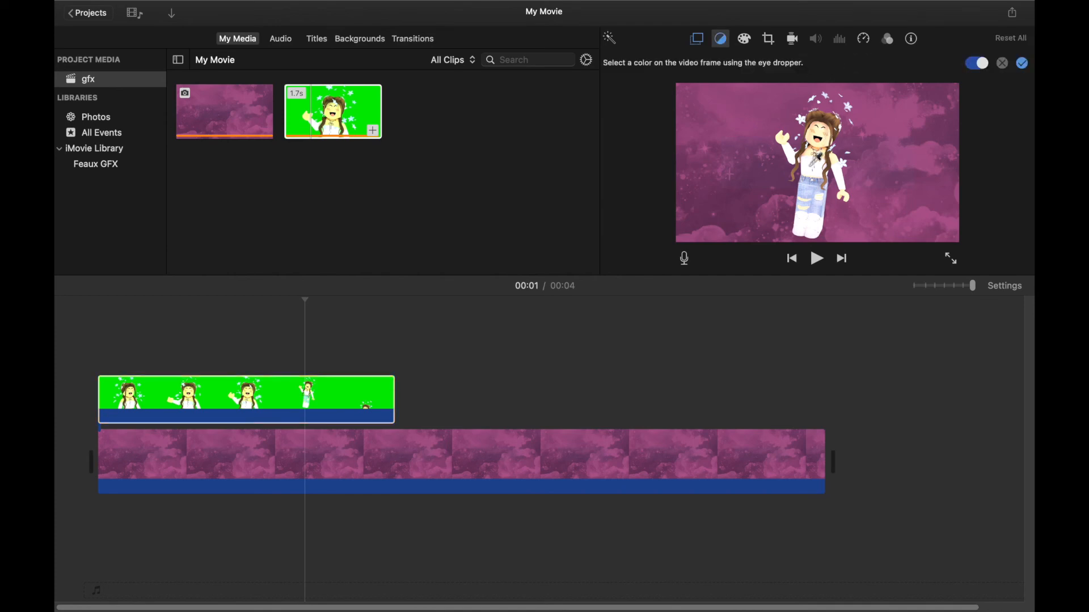
click(1026, 65)
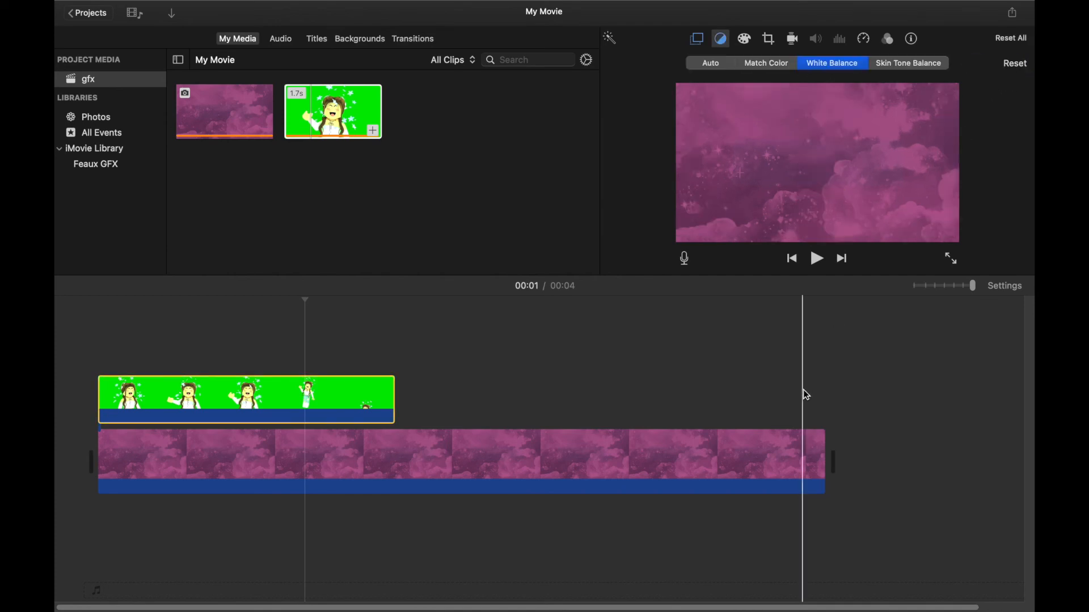
- Trim the end of the background clip to about the length of the avatar clip above it
drag(824, 457, 384, 469)
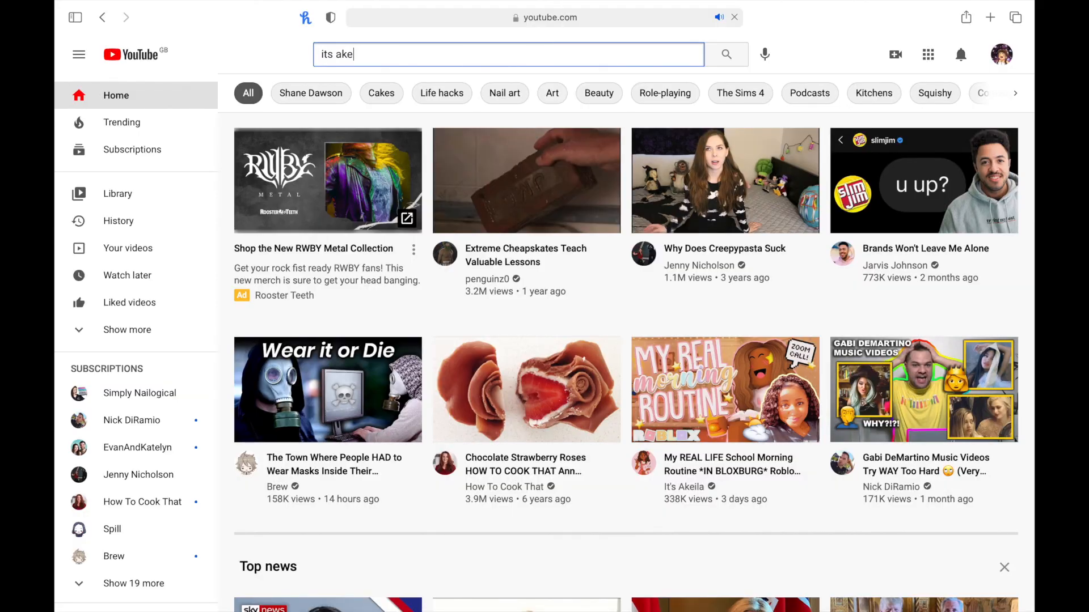
- Switch to YouTube in the browser and search for "its akeila gfx tutorial"
text(ila )
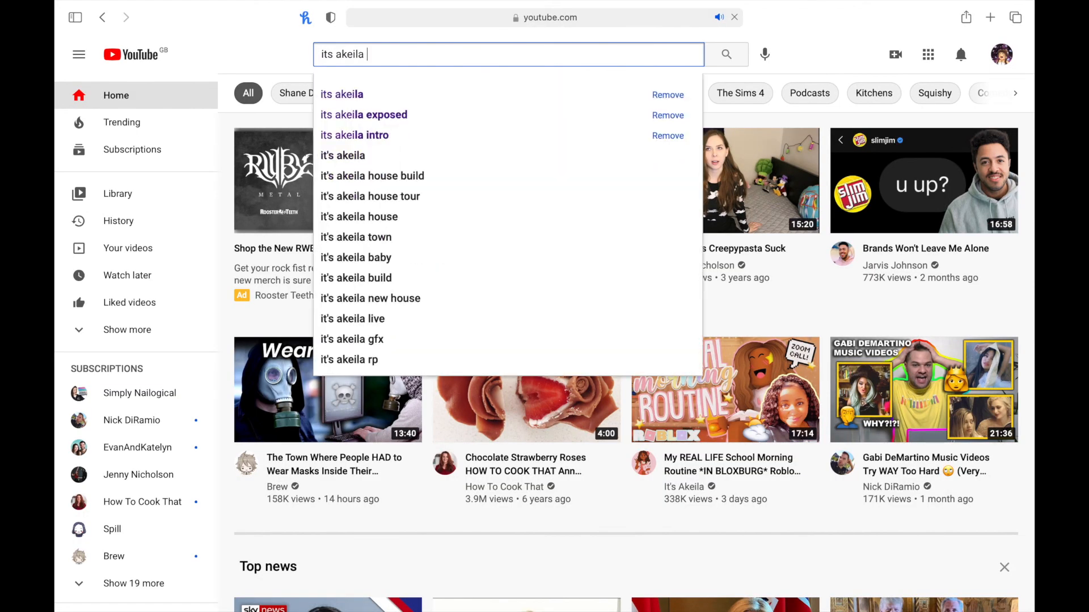
text(gfx tutorial)
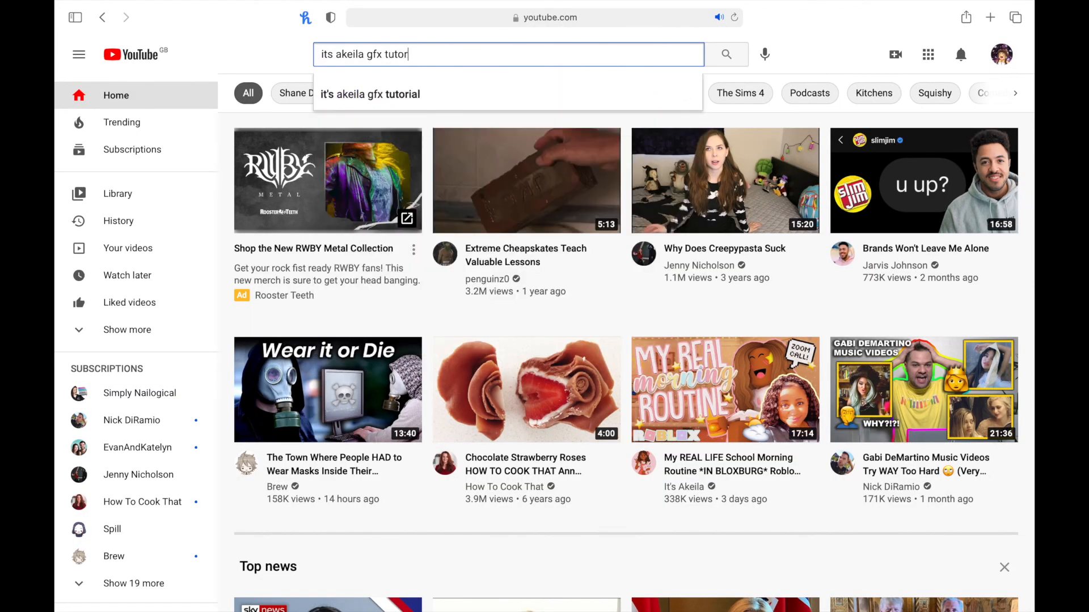
key(Return)
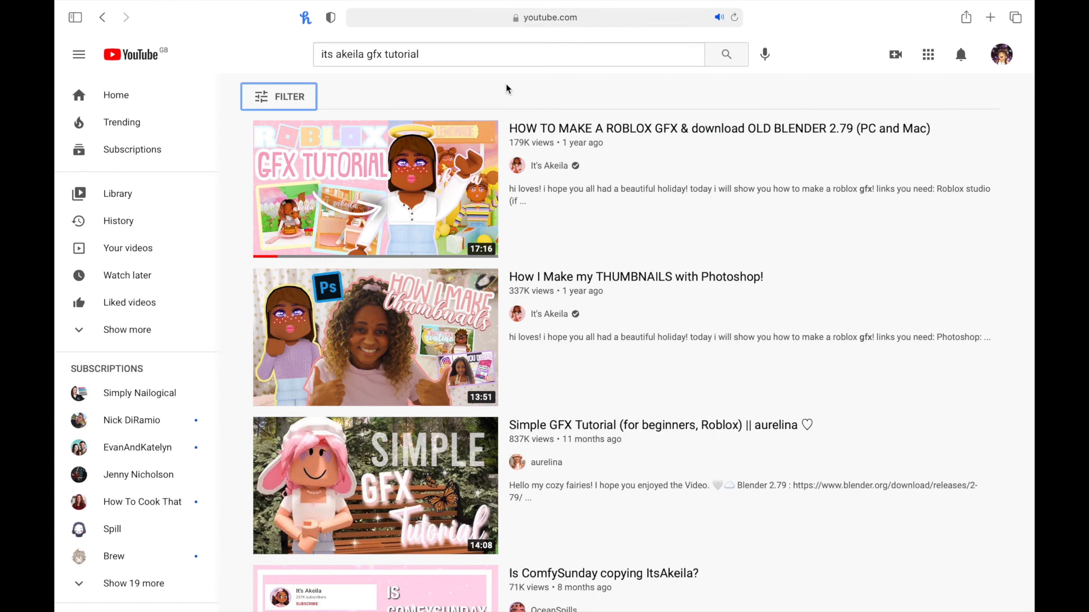
- Change the video search to "aurelina gfx tutorial" and look through the results
drag(321, 54, 367, 53)
text(aurelina)
key(Return)
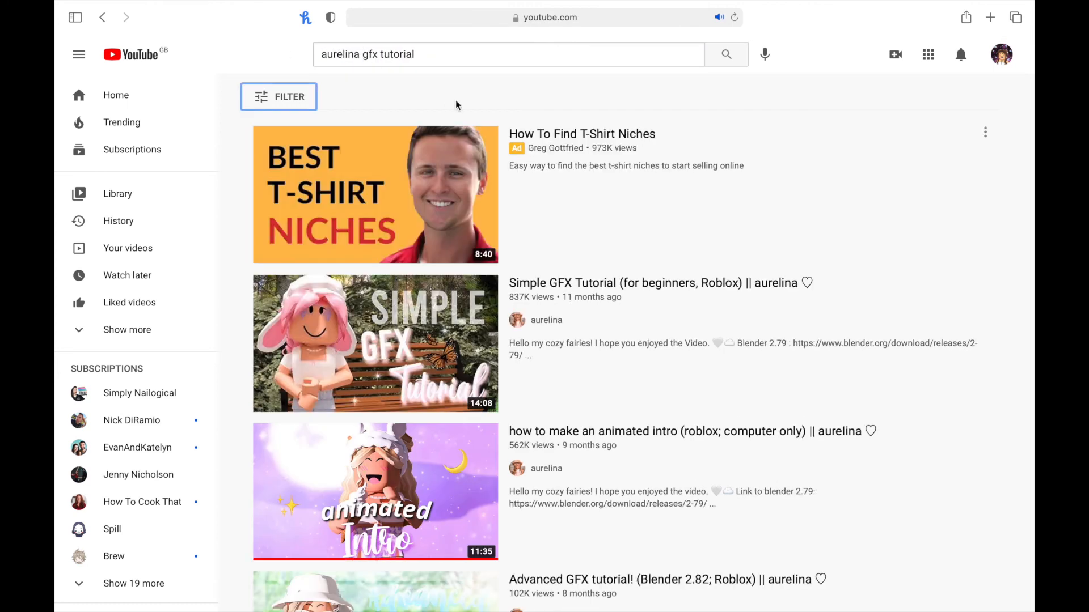
scroll(563, 317, down, 3)
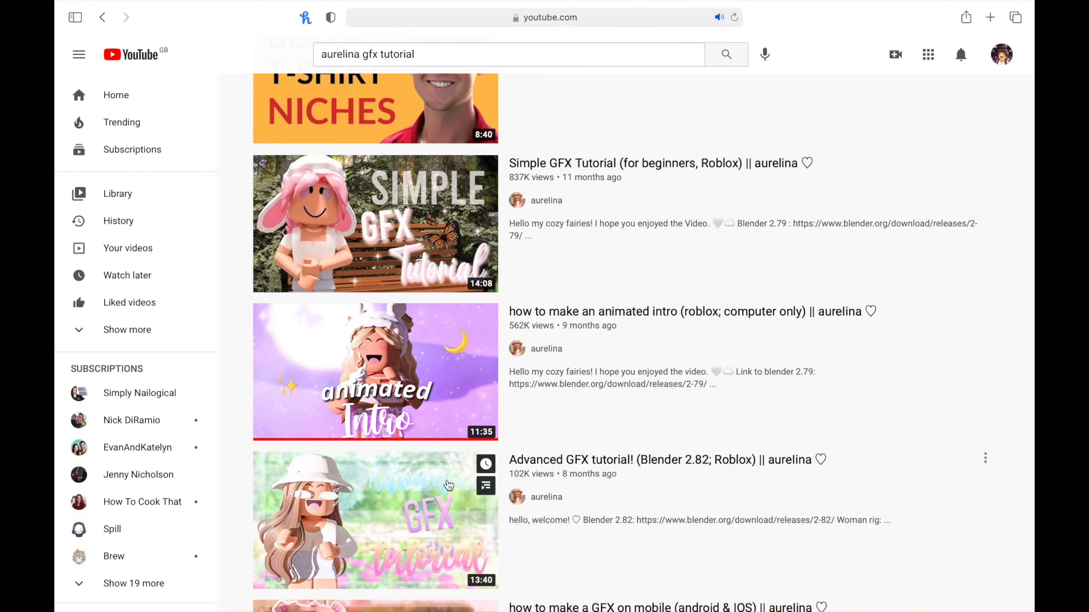